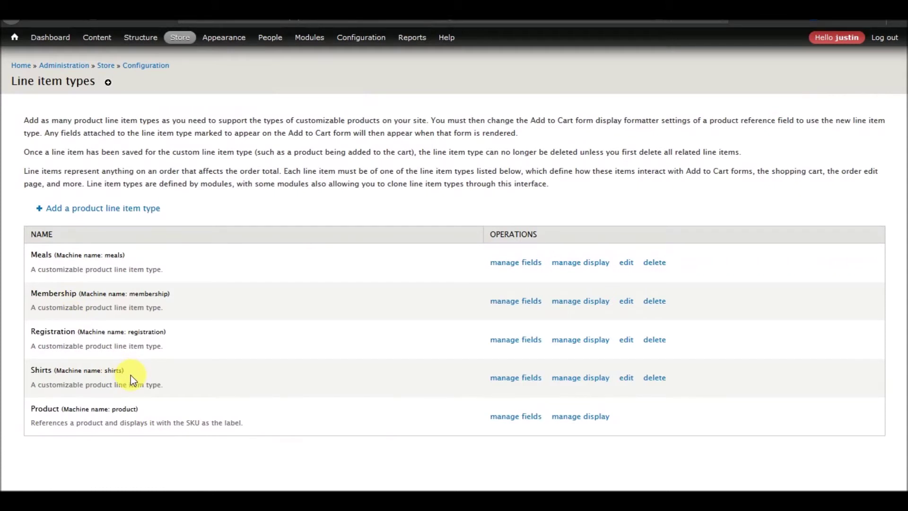
Examine the fields of the Product line item type, and return to the list of line item types
left_click_drag(142, 410, 26, 413)
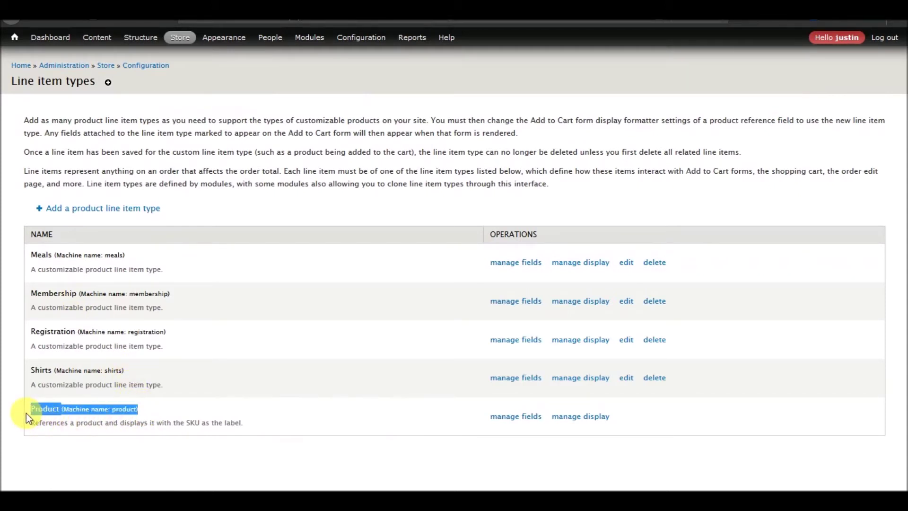
left_click(98, 417)
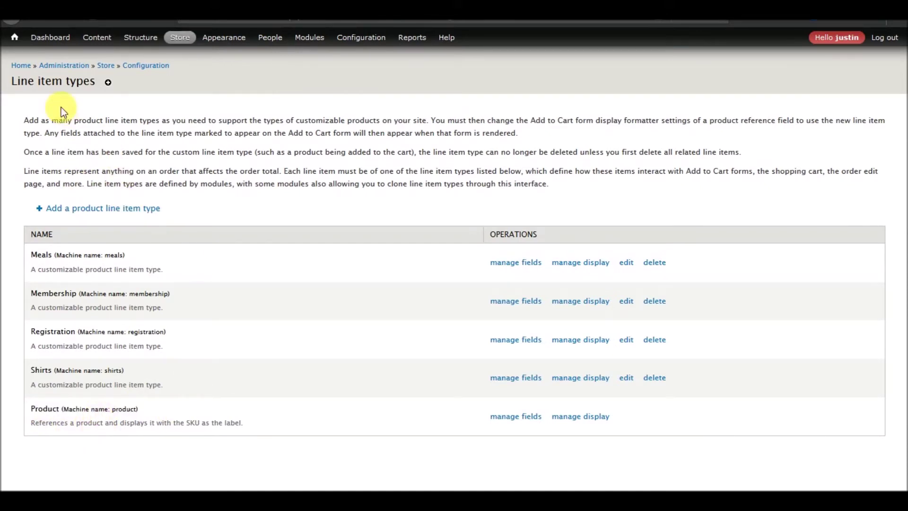
left_click(515, 417)
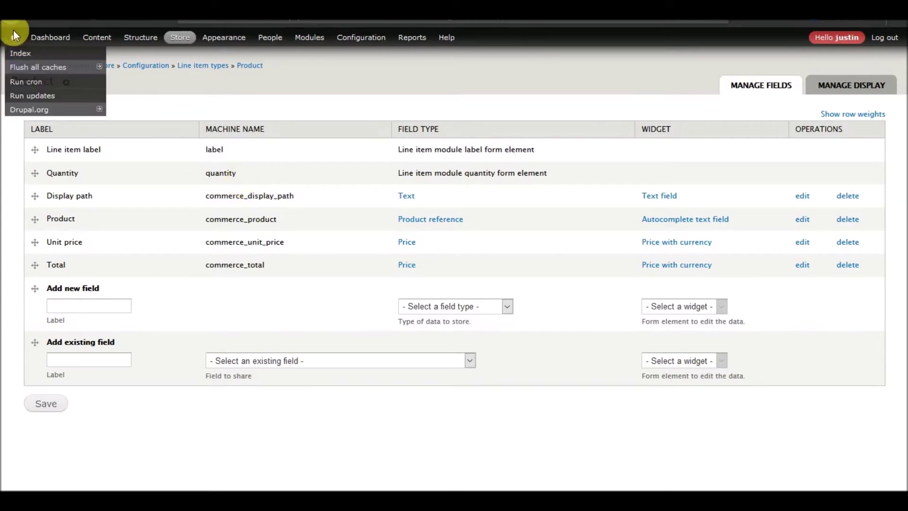
left_click(219, 66)
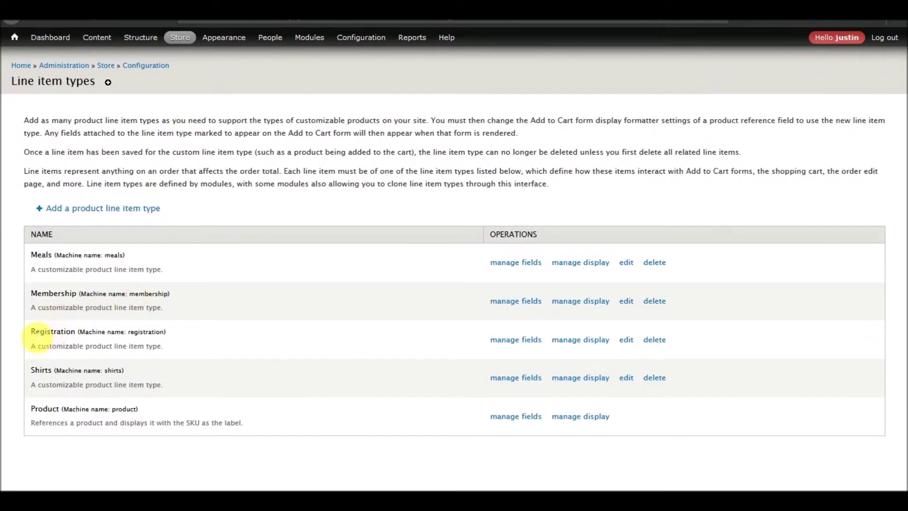
Add a Text field labelled First Name to the Registration line item type and save its field settings with a maximum length of 255
left_click_drag(31, 333, 181, 334)
left_click(185, 339)
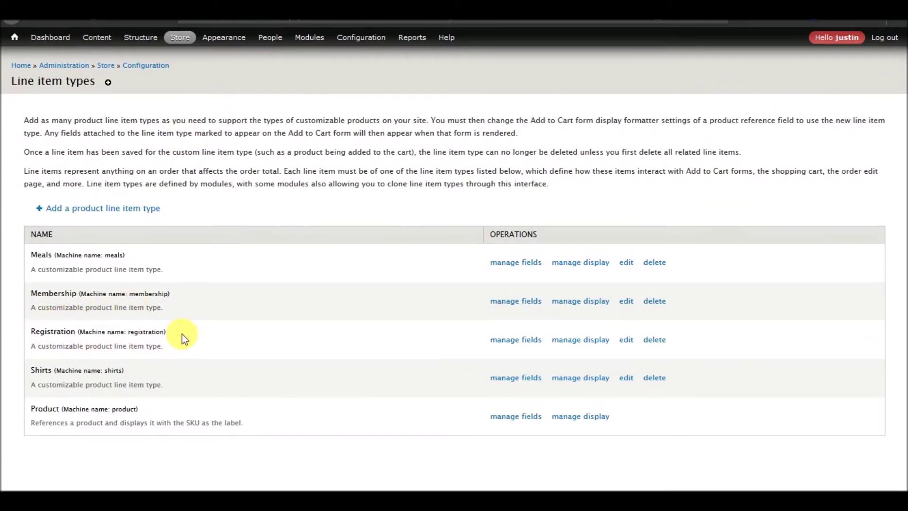
left_click(515, 340)
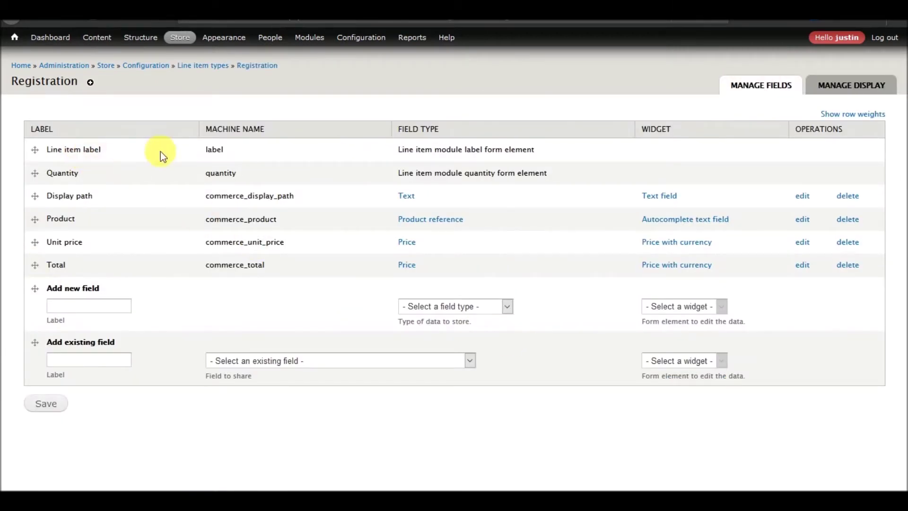
left_click(102, 312)
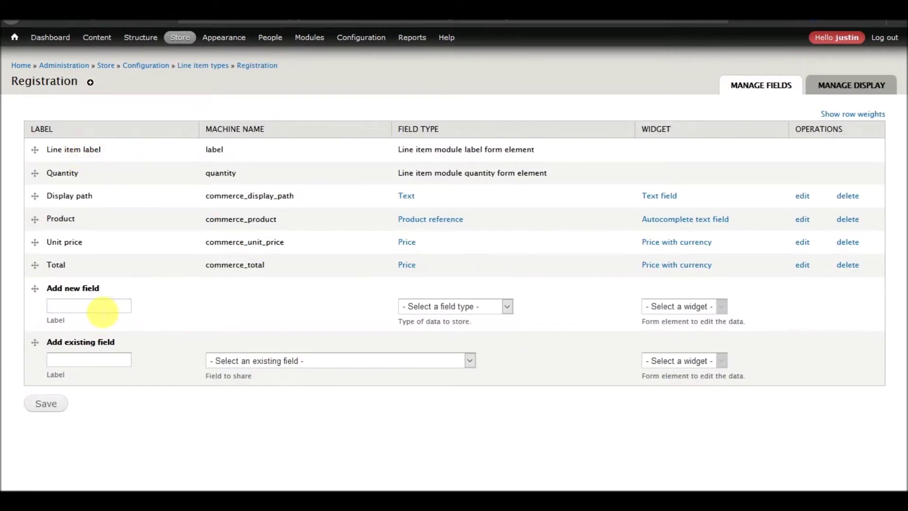
type("First Name")
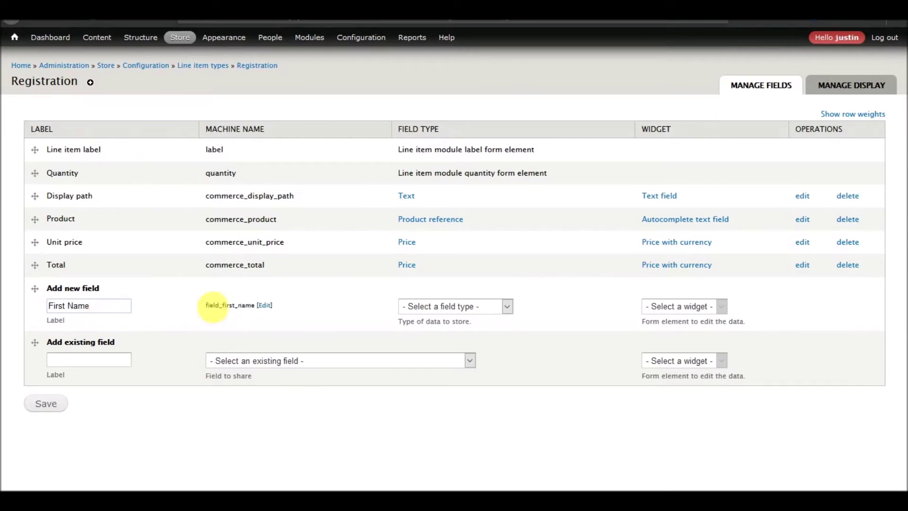
left_click(498, 311)
scroll(454, 217, "down", 3)
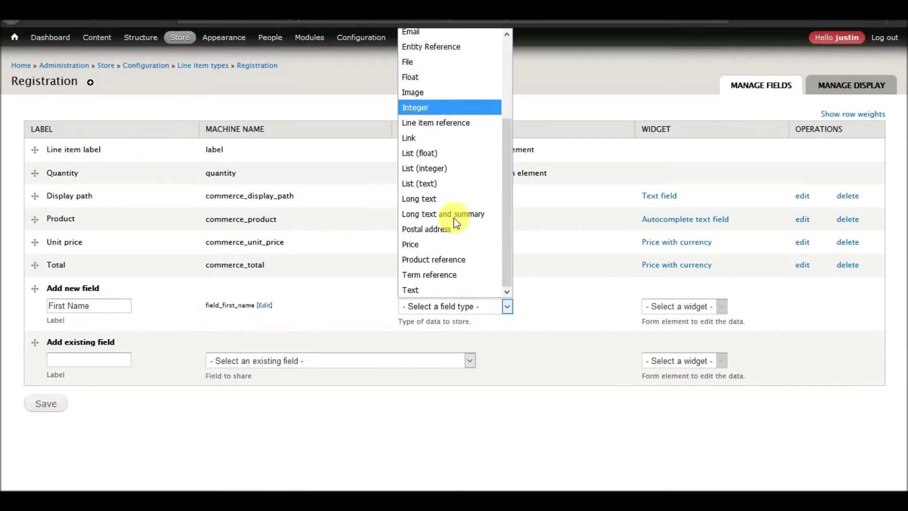
left_click(439, 290)
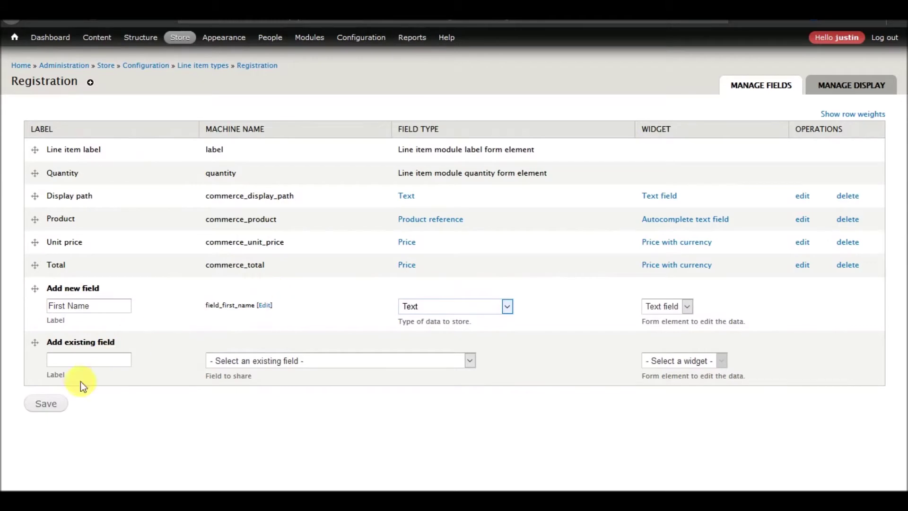
left_click(45, 405)
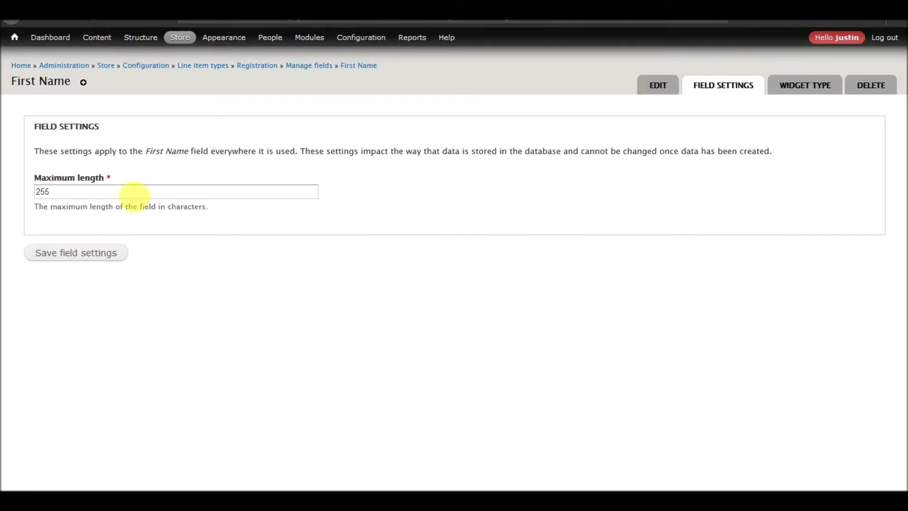
left_click(85, 255)
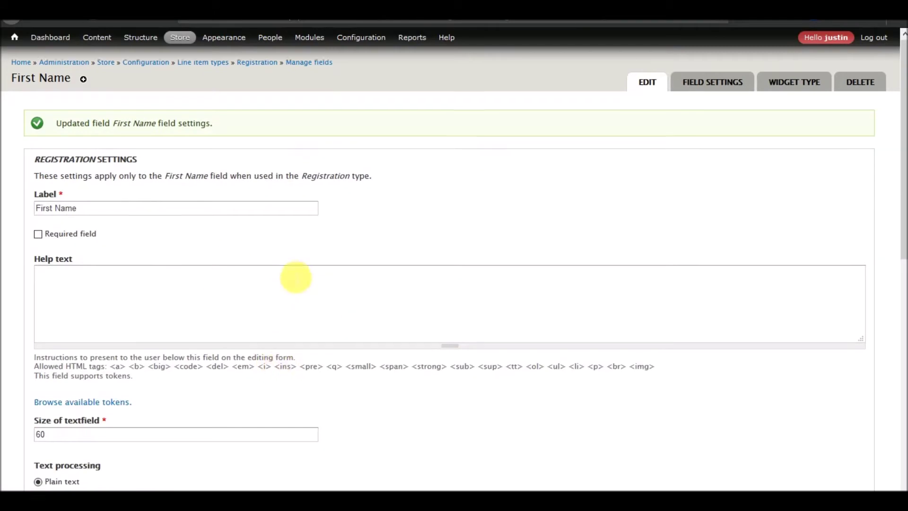
Review the First Name field's Registration settings and save them with the default options
scroll(293, 277, "down", 10)
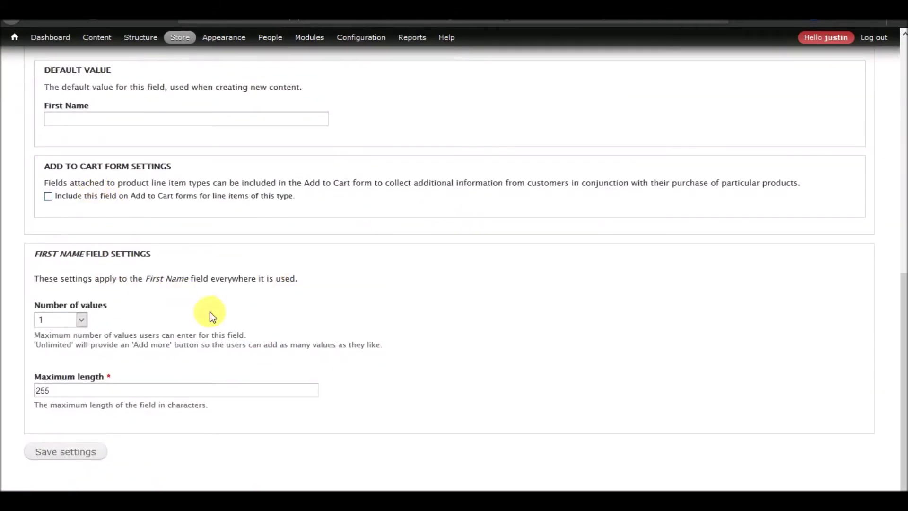
scroll(213, 314, "up", 10)
scroll(219, 318, "down", 8)
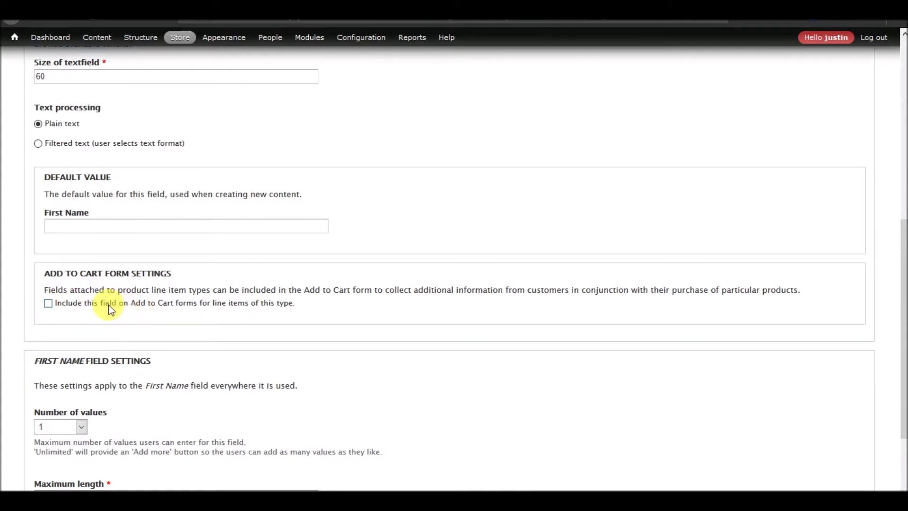
scroll(109, 308, "down", 3)
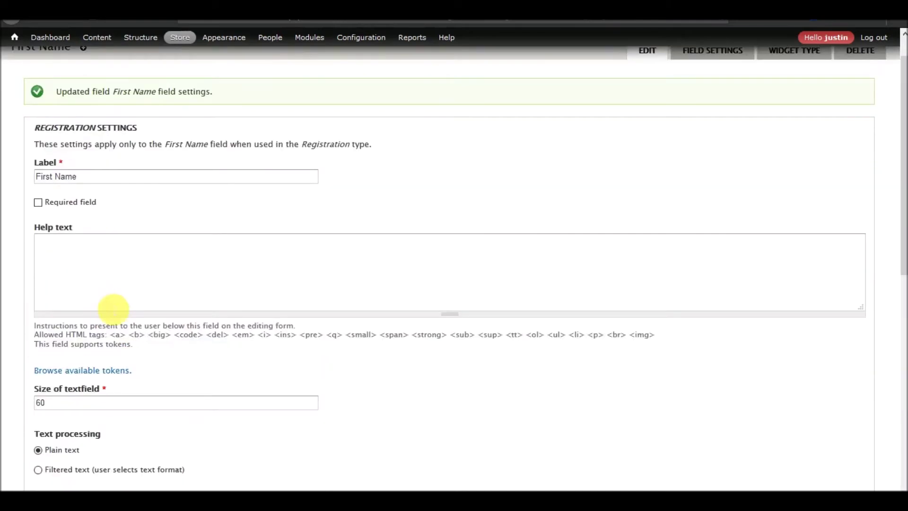
scroll(111, 308, "up", 1)
scroll(111, 306, "down", 10)
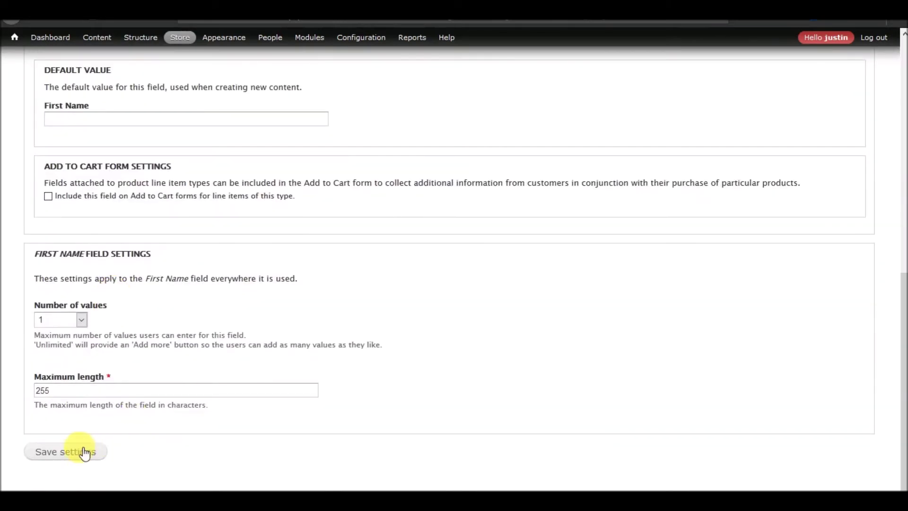
left_click(71, 449)
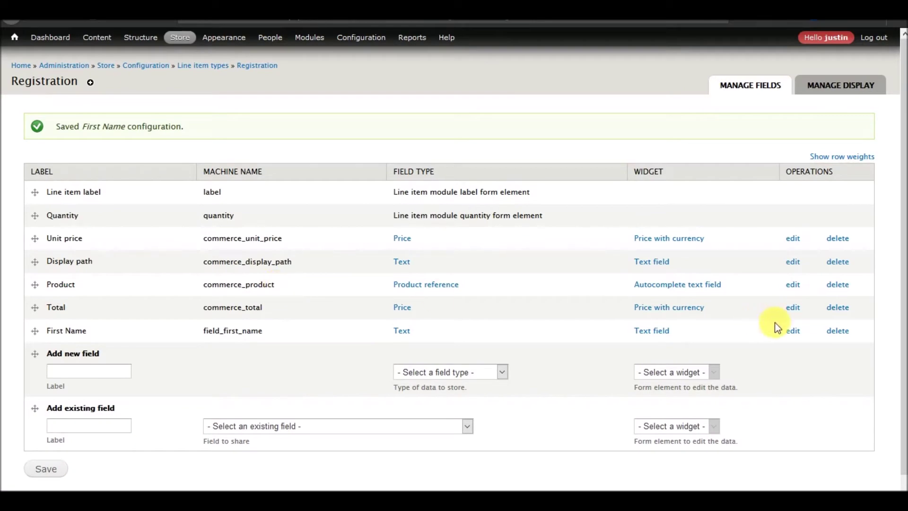
Reopen the First Name field's settings and include the field on Add to Cart forms for this line item type
left_click(792, 330)
scroll(365, 301, "down", 9)
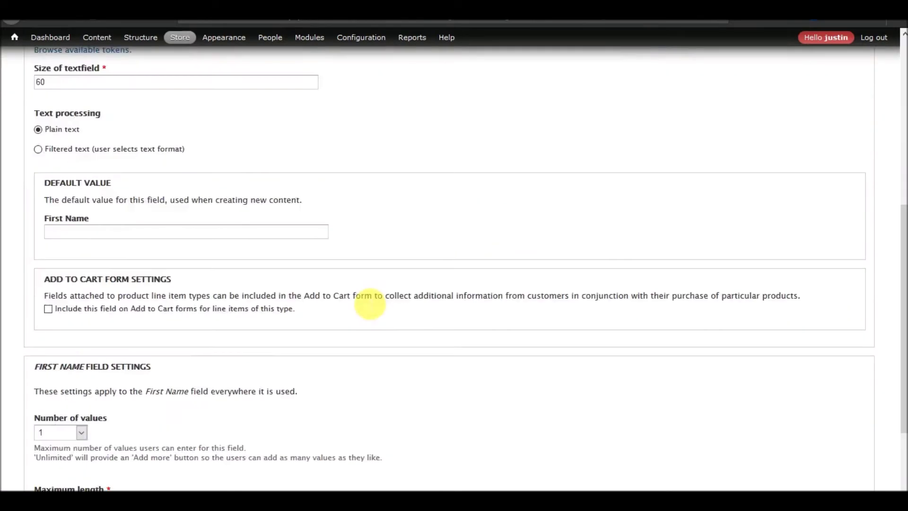
scroll(364, 302, "up", 6)
scroll(365, 302, "down", 5)
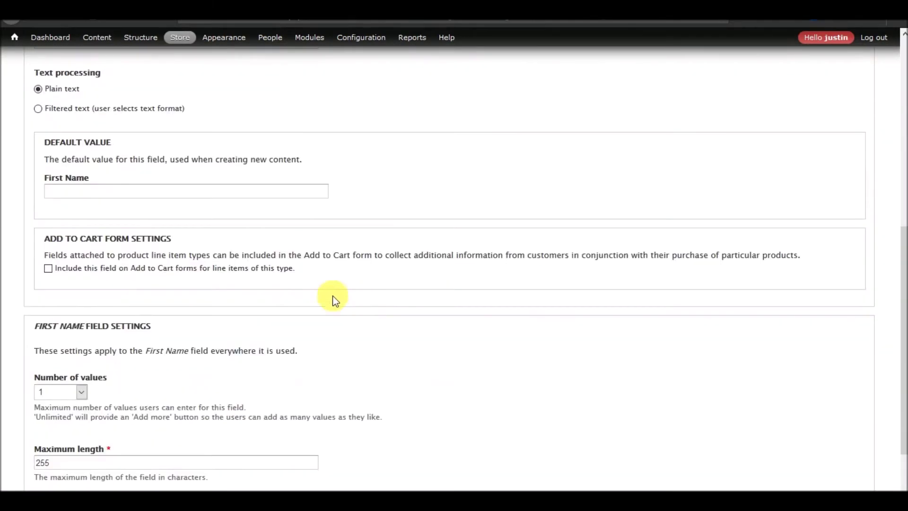
left_click(115, 267)
left_click(72, 193)
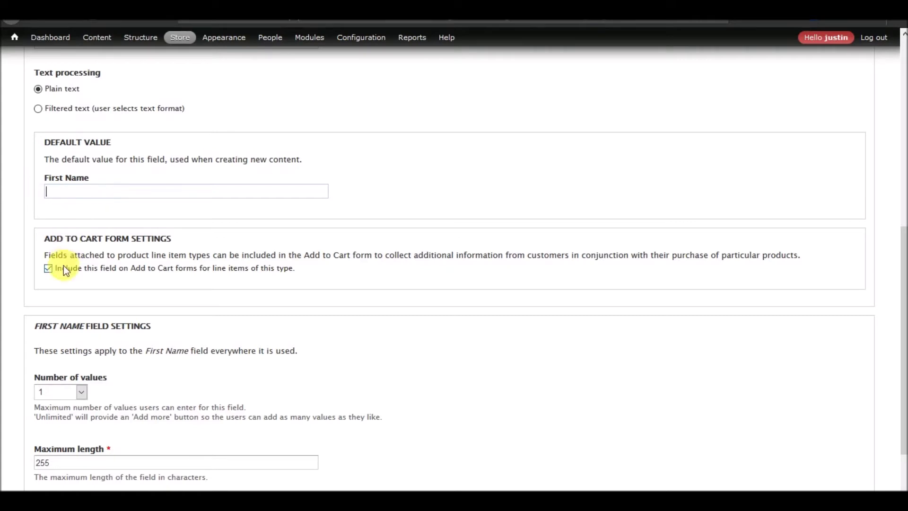
Make the First Name field required and set its help text to "Enter your first name."
scroll(109, 287, "up", 6)
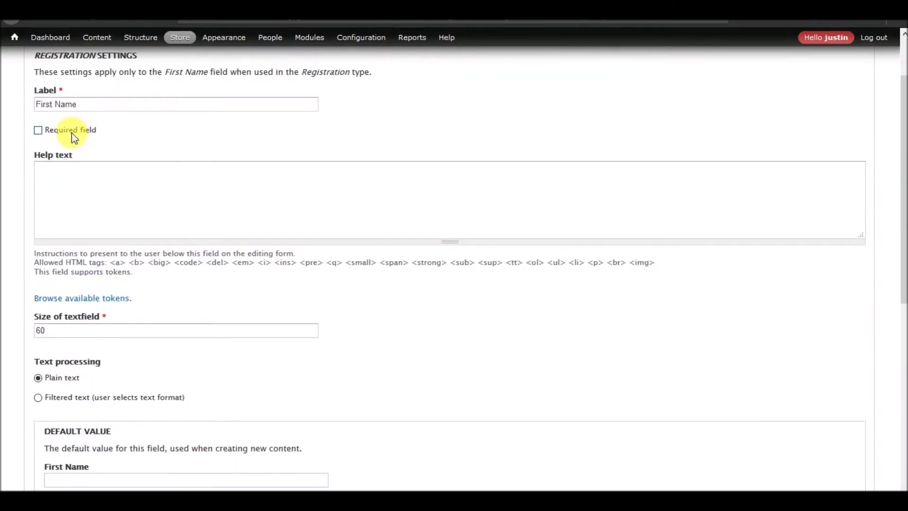
left_click(72, 133)
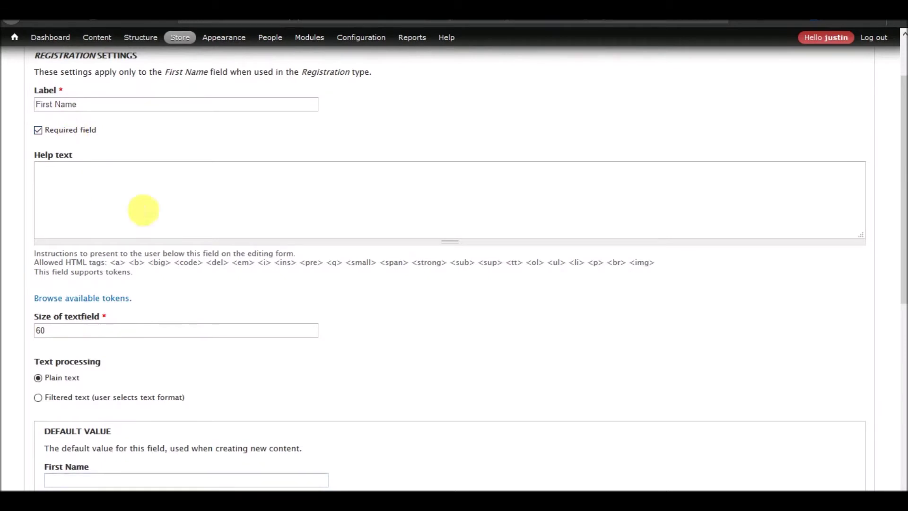
left_click(121, 207)
type("En")
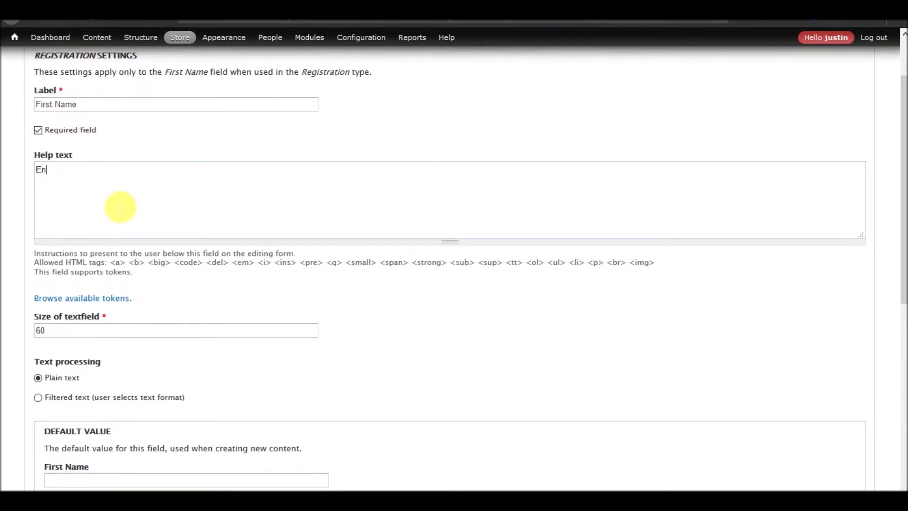
type("ter your first name.")
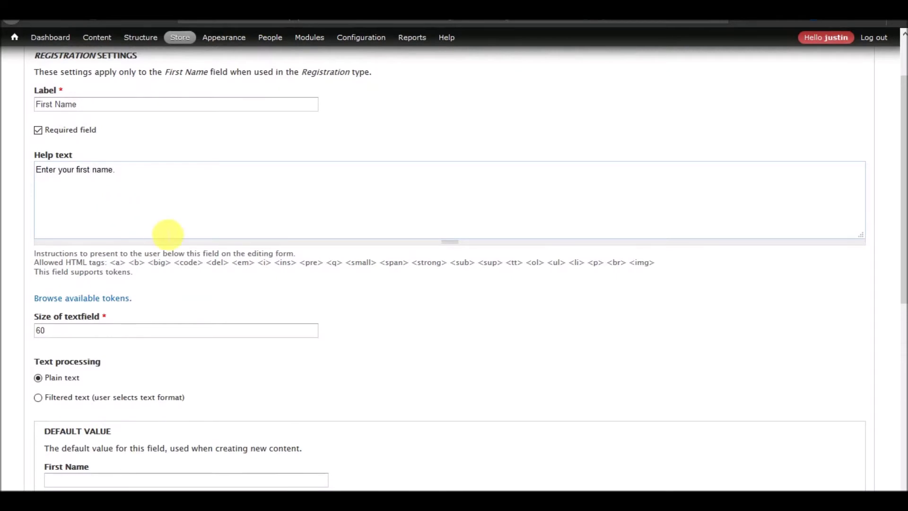
Check the First Name field's required, help text and Add to Cart options, and save the settings
scroll(161, 227, "up", 3)
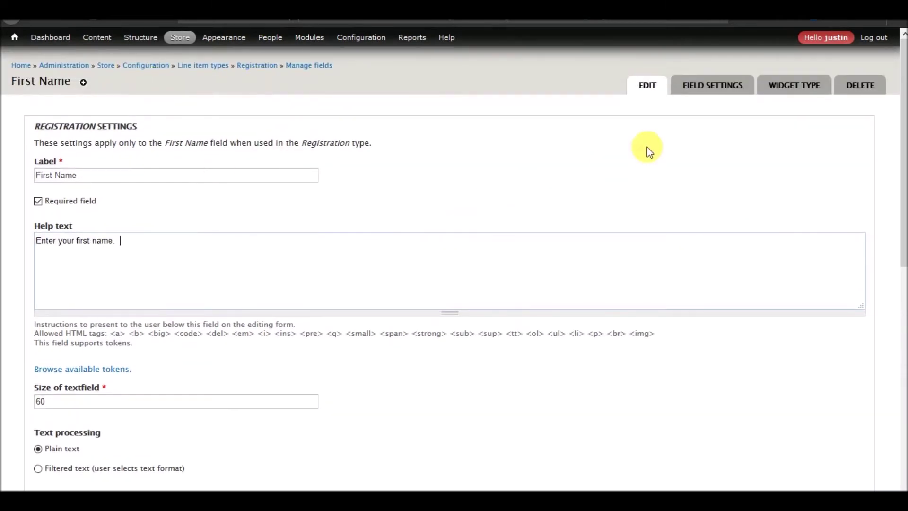
scroll(204, 199, "down", 10)
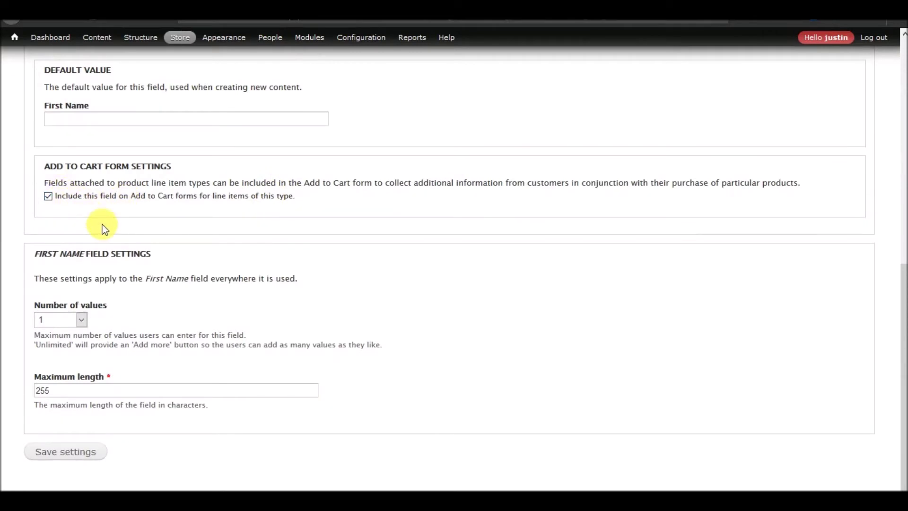
scroll(102, 225, "up", 7)
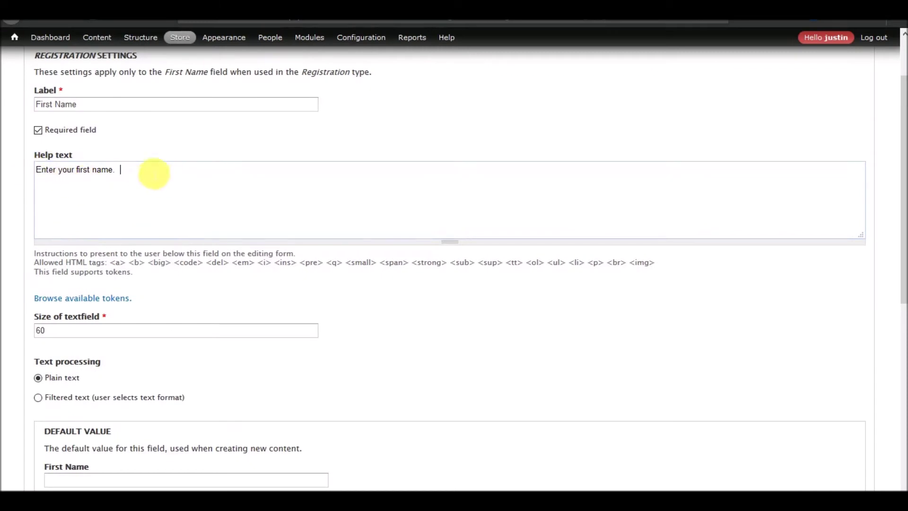
double_click(61, 129)
left_click(105, 226)
scroll(156, 242, "down", 8)
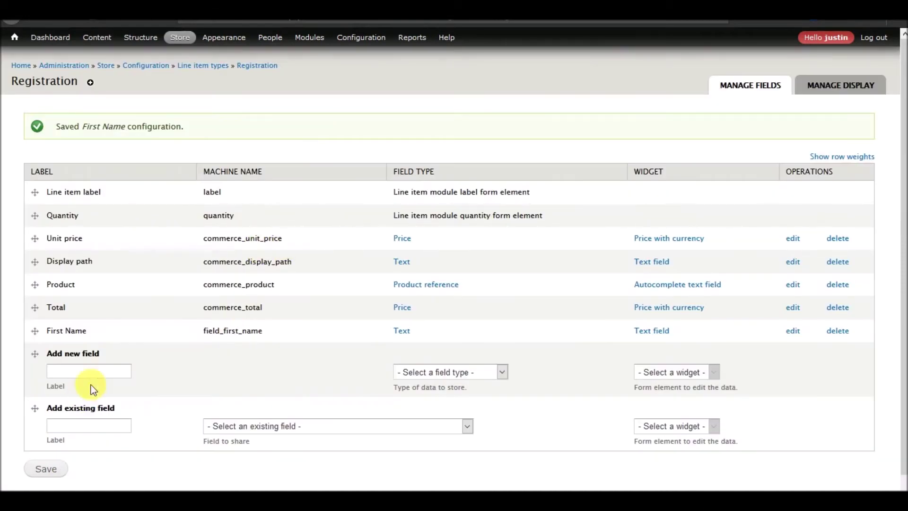
Add a Text field labelled Last Name to the Registration line item type and save its field settings with a maximum length of 255
left_click(102, 374)
type("Last")
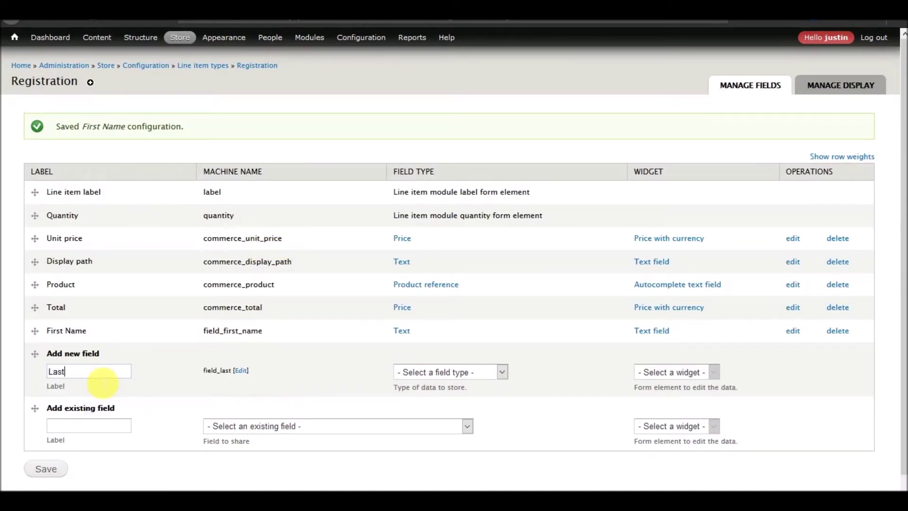
type(" Name")
left_click(502, 373)
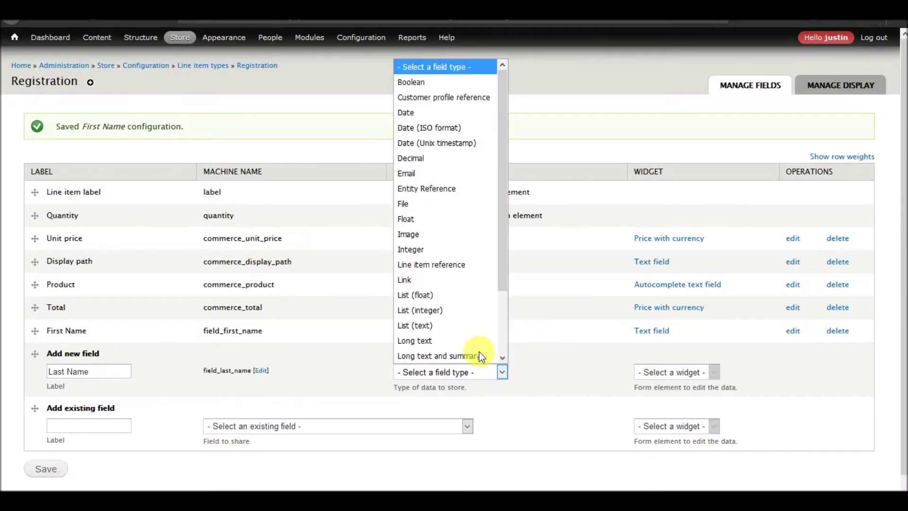
scroll(468, 264, "down", 2)
scroll(468, 263, "down", 1)
left_click(418, 350)
scroll(73, 436, "down", 1)
left_click(46, 452)
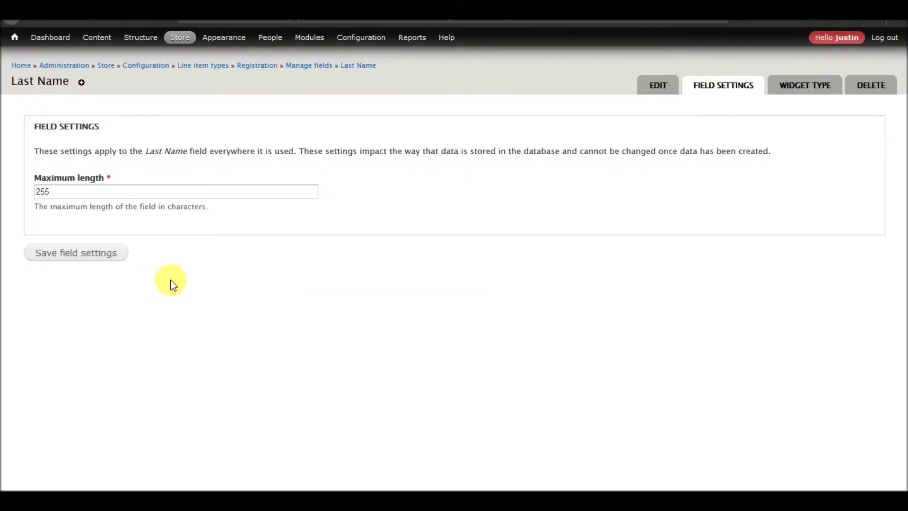
left_click(95, 254)
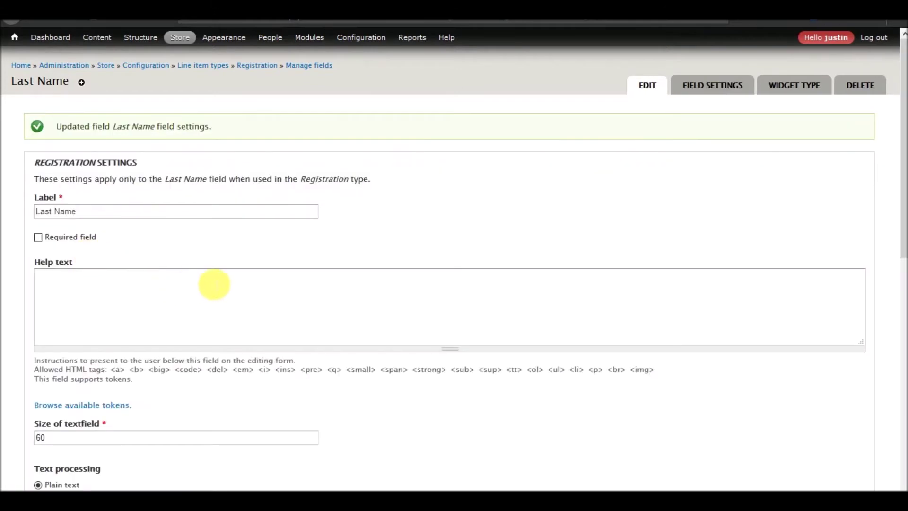
Include the Last Name field on Add to Cart forms for this line item type and save the settings
scroll(210, 283, "down", 10)
left_click(101, 231)
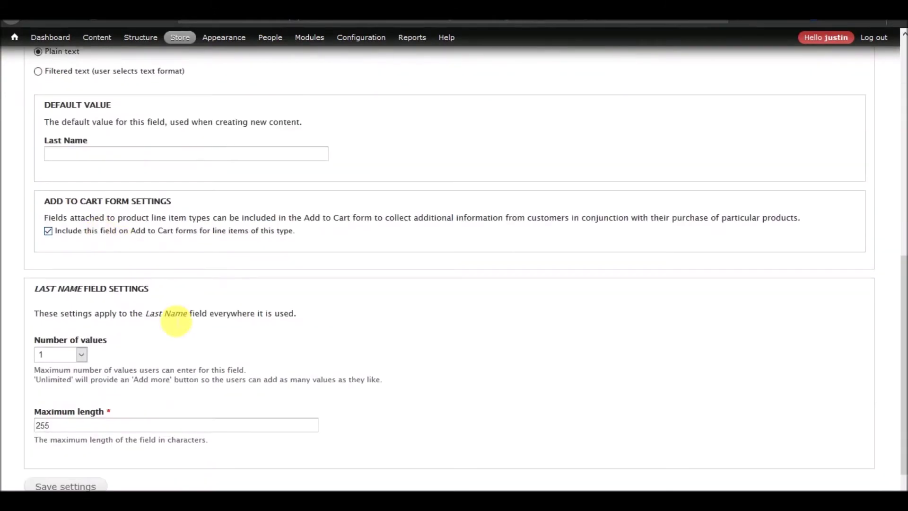
scroll(163, 321, "down", 1)
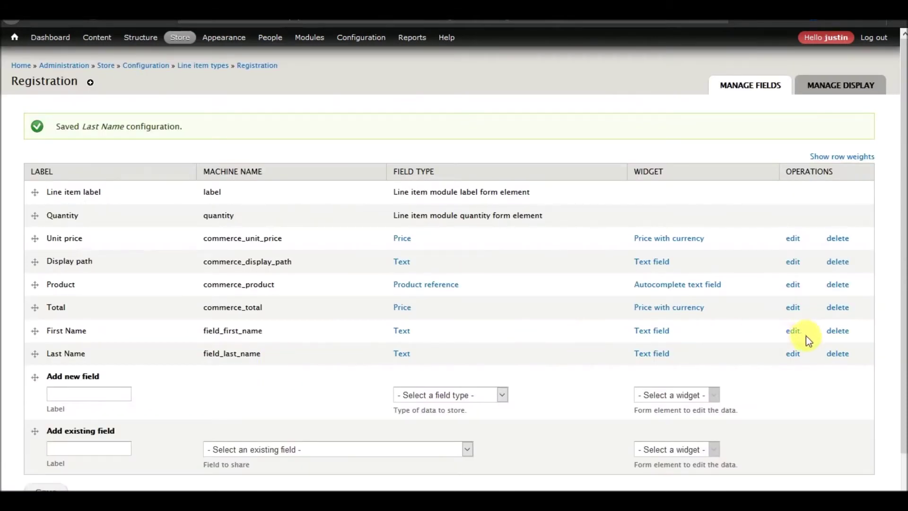
Reopen the Last Name field's settings, make the field required and save the change
left_click(792, 354)
left_click(68, 204)
scroll(209, 228, "down", 10)
left_click(66, 457)
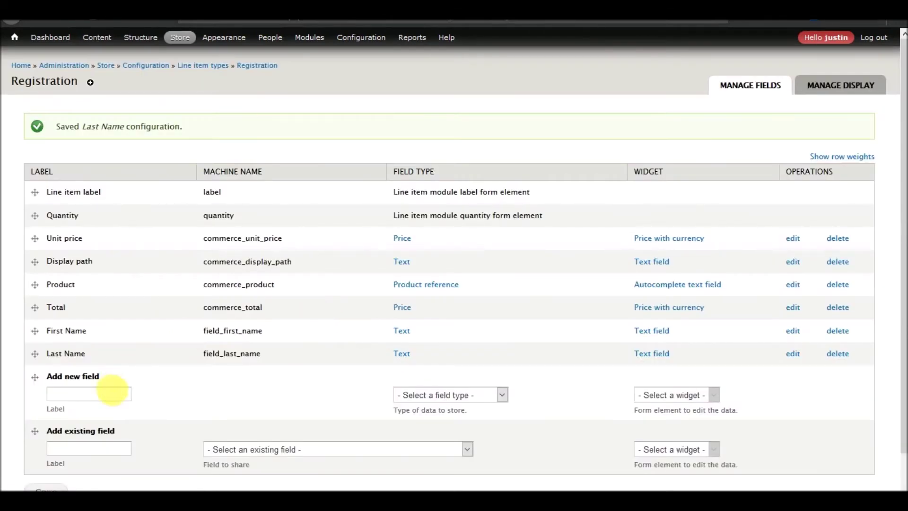
Add the existing text field field_contact_number to the Registration line item type with the label Contact Number and save
left_click(101, 396)
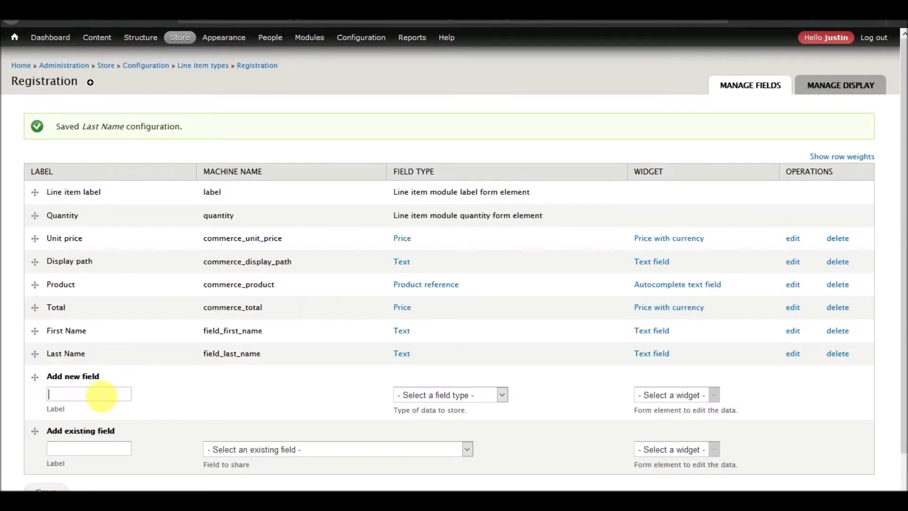
left_click(306, 450)
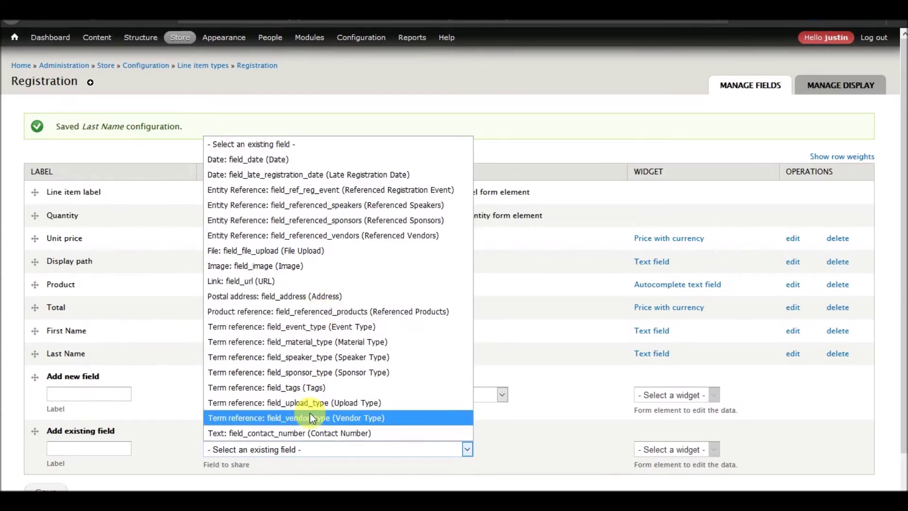
left_click(304, 432)
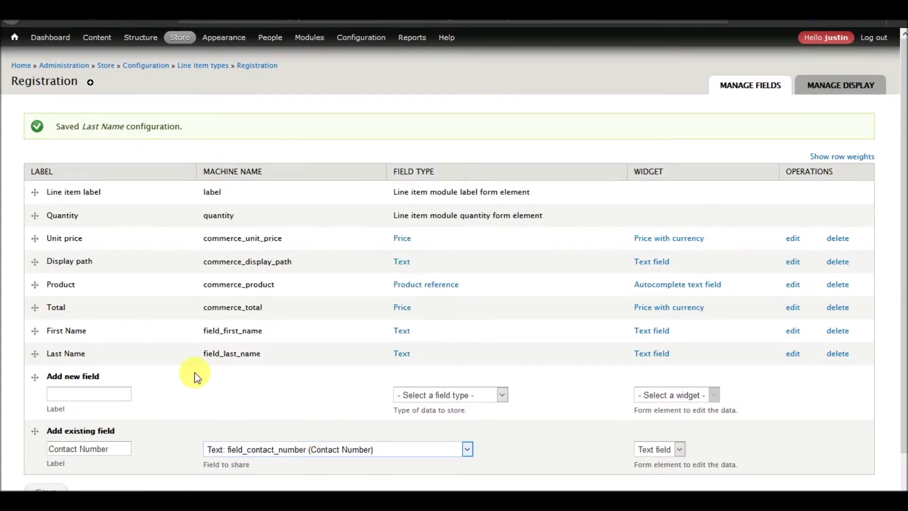
scroll(195, 374, "down", 1)
left_click(50, 454)
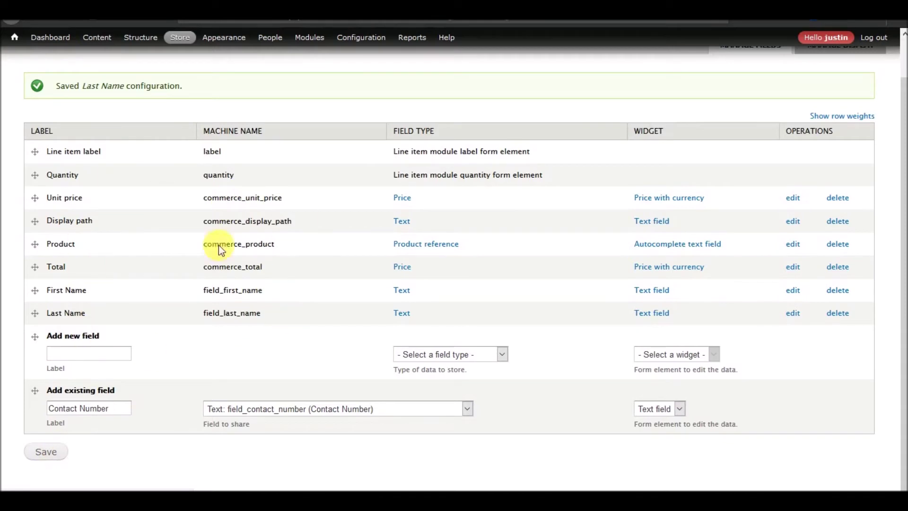
Include the Contact Number field on Add to Cart forms for this line item type and save the settings
scroll(177, 273, "down", 6)
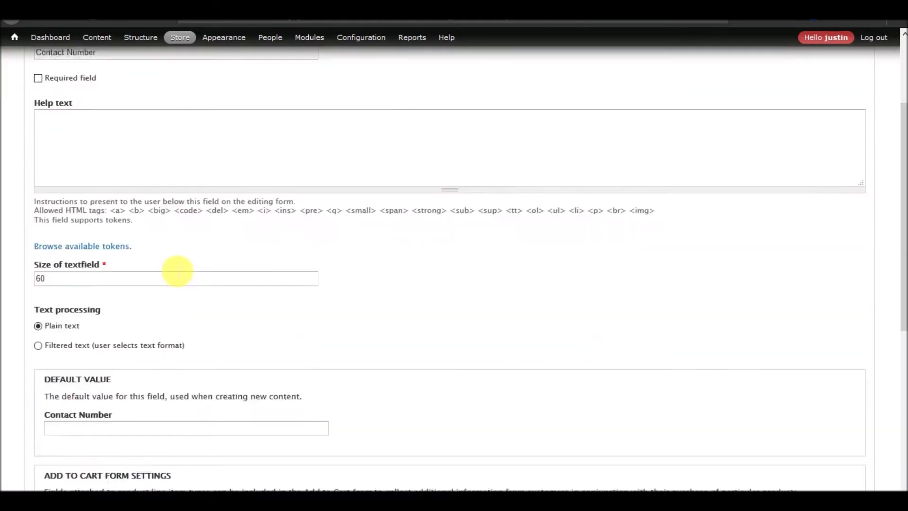
left_click(132, 339)
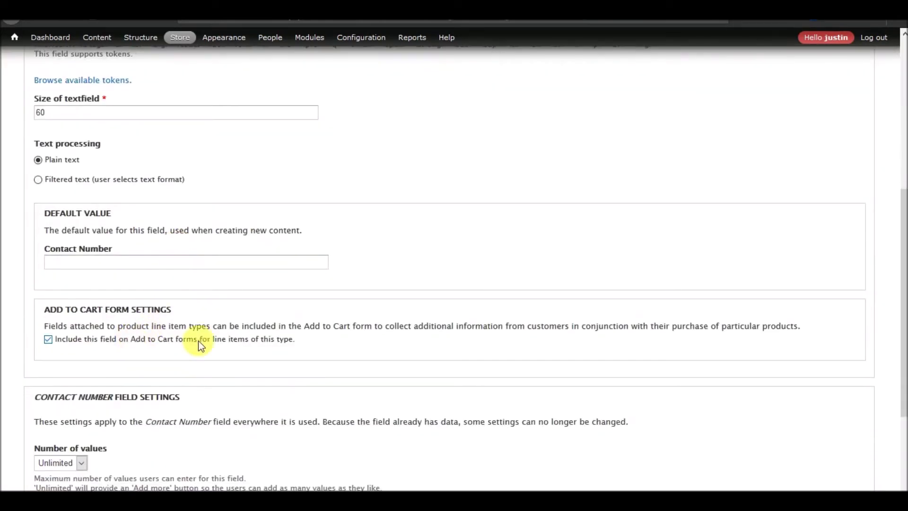
scroll(243, 337, "down", 3)
left_click(69, 450)
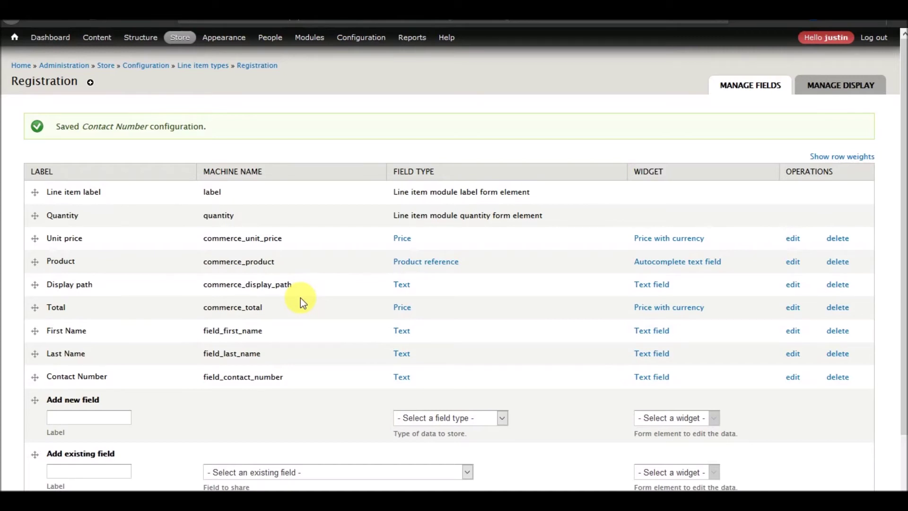
Add a new field of type Email labelled Email to the Registration line item type and save its field settings
scroll(132, 279, "down", 2)
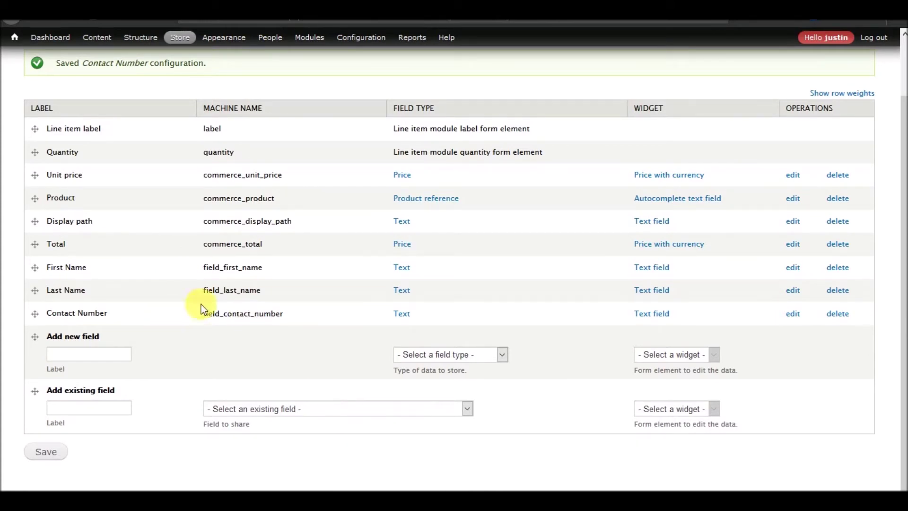
left_click(300, 408)
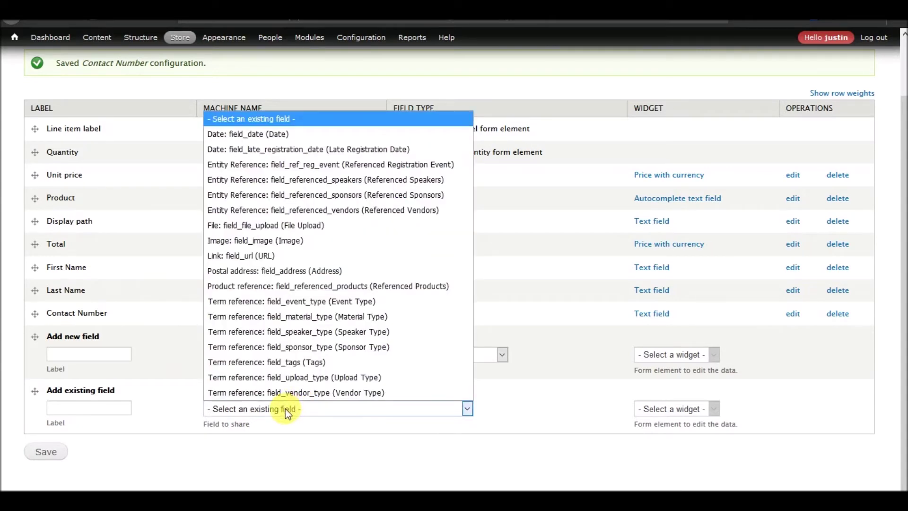
left_click(285, 407)
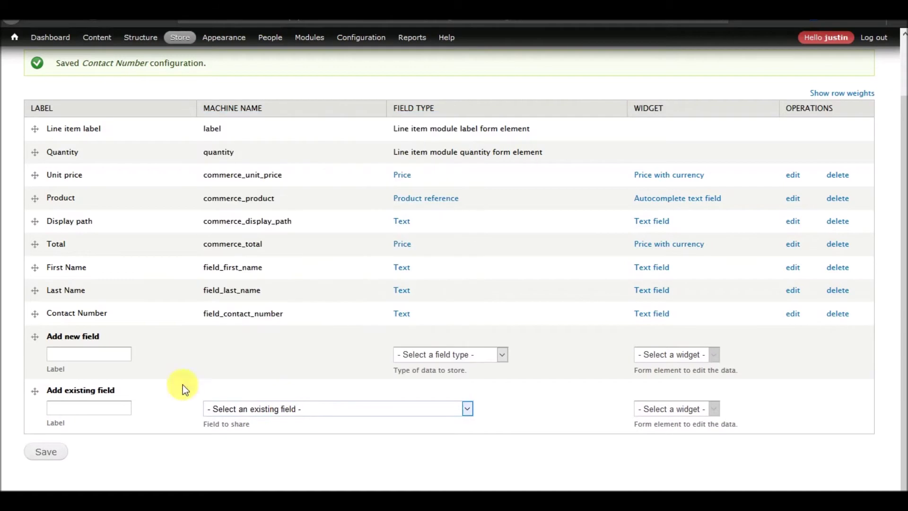
left_click(452, 357)
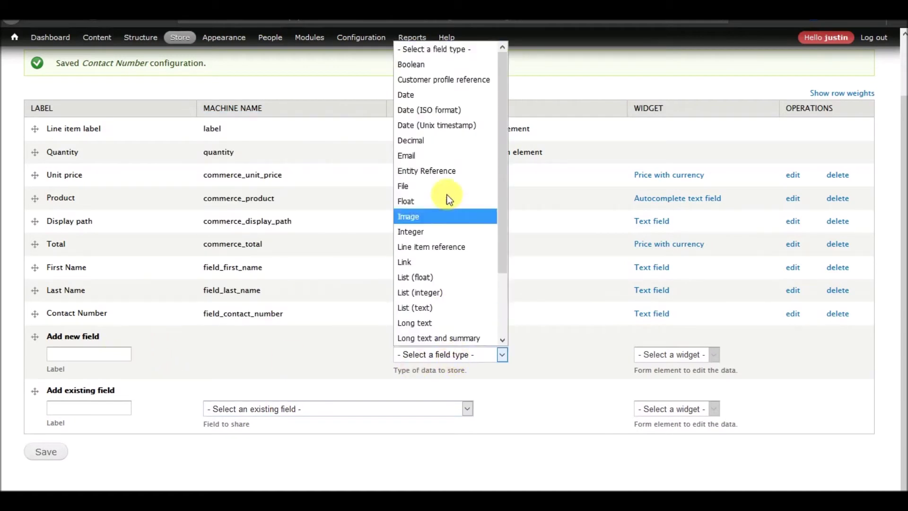
left_click(433, 155)
left_click(99, 361)
type("Email")
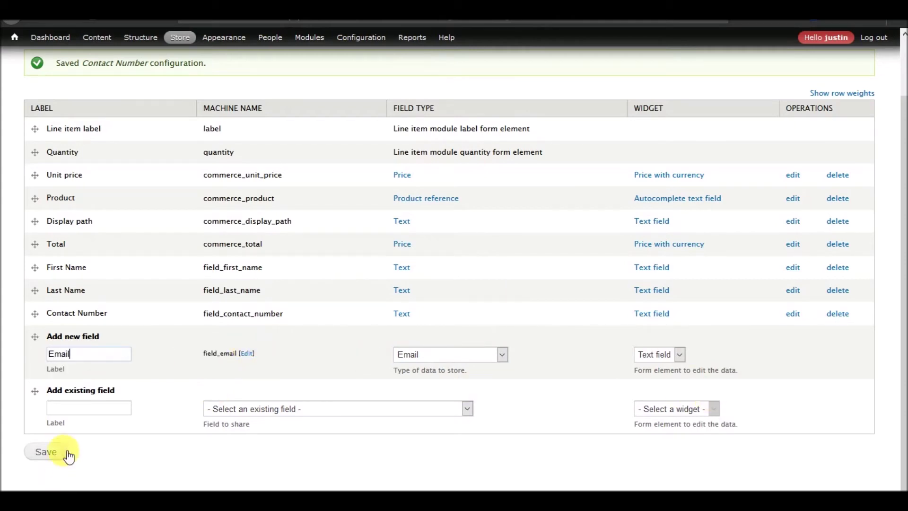
left_click(53, 454)
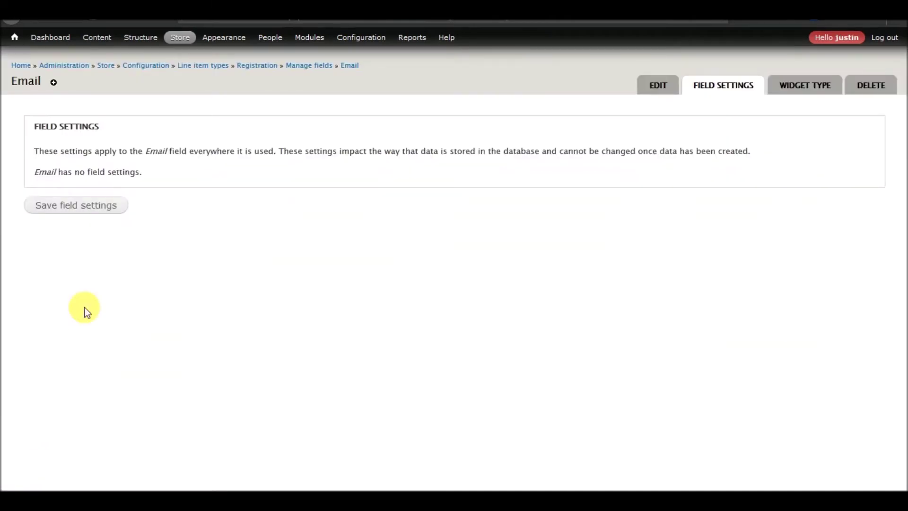
left_click(111, 205)
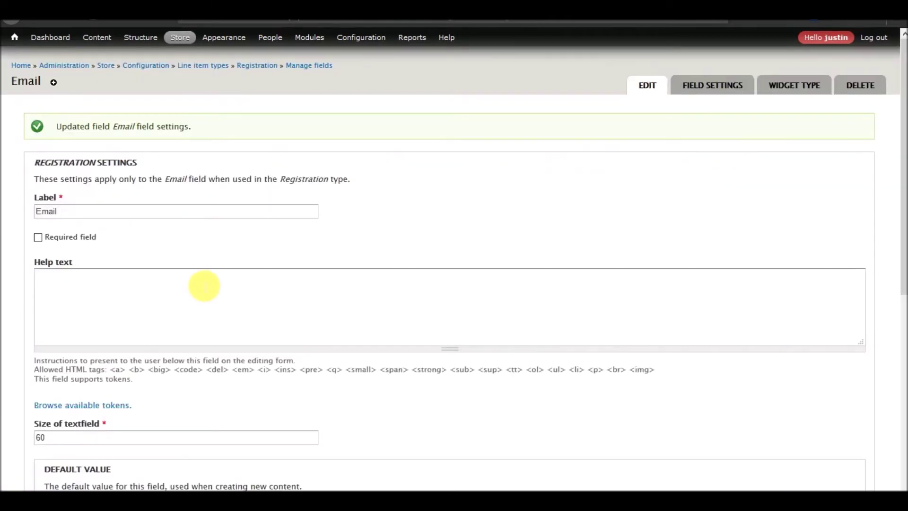
Include the Email field on Add to Cart forms for this line item type and save the settings
scroll(205, 285, "down", 5)
left_click(47, 377)
scroll(152, 373, "down", 1)
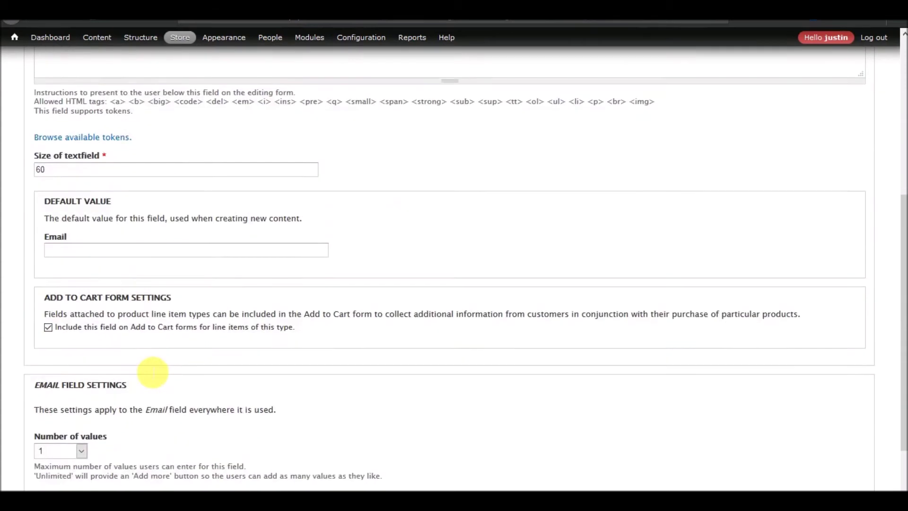
scroll(153, 373, "down", 2)
left_click(70, 453)
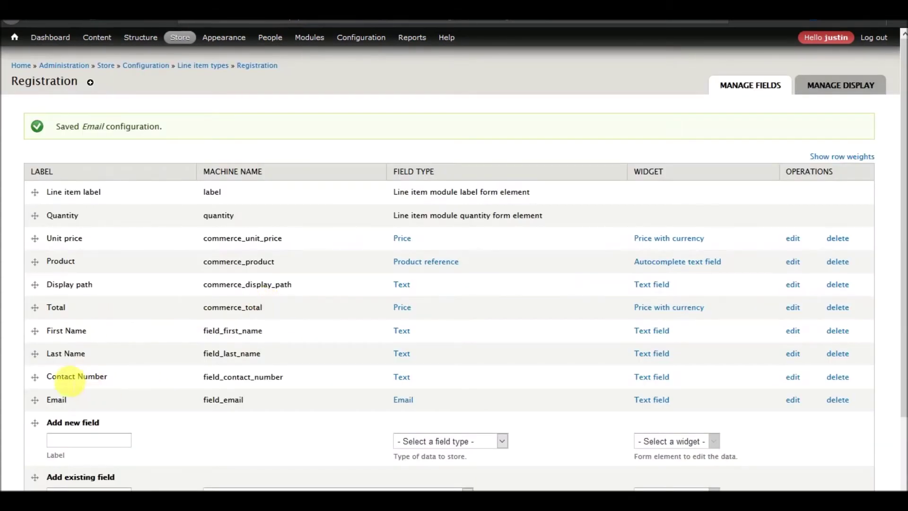
Add a Text field labelled Display Name to the Registration line item type and save its field settings with a maximum length of 255
scroll(142, 359, "down", 2)
left_click(108, 355)
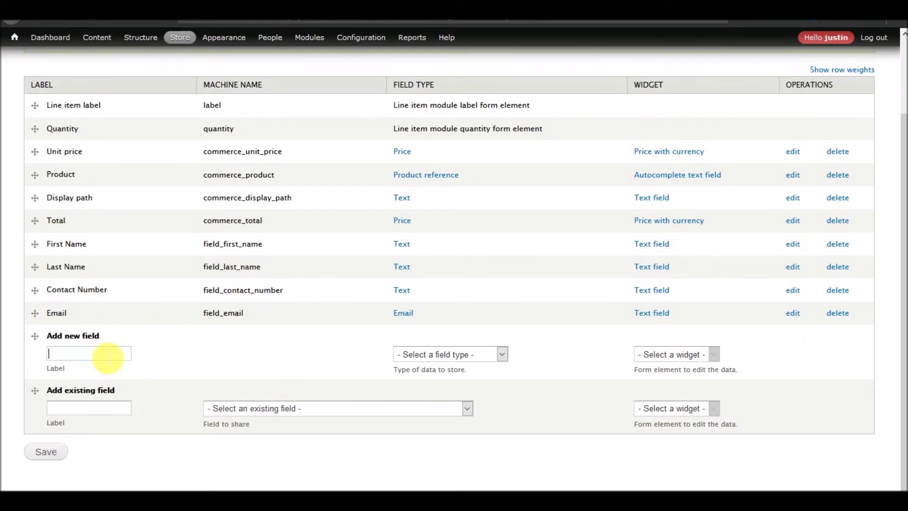
type("Display Name")
left_click(501, 360)
scroll(436, 241, "down", 2)
left_click(413, 339)
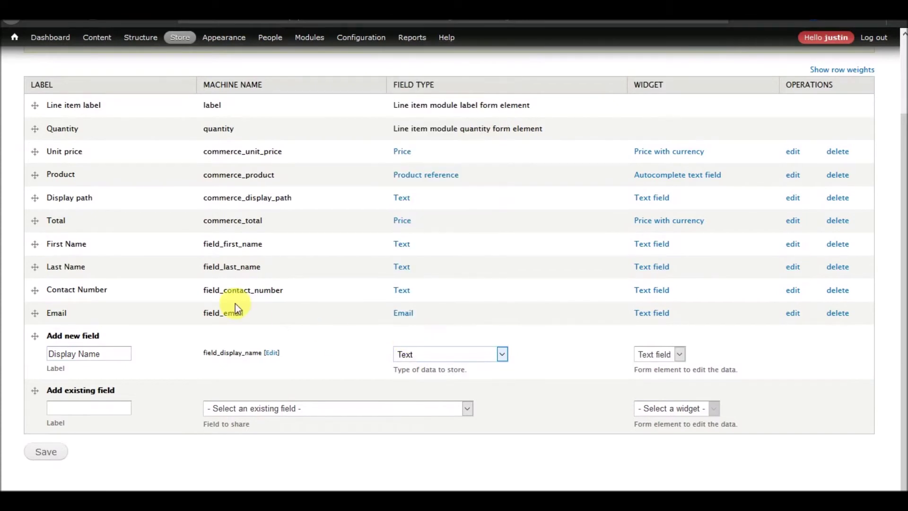
left_click(47, 452)
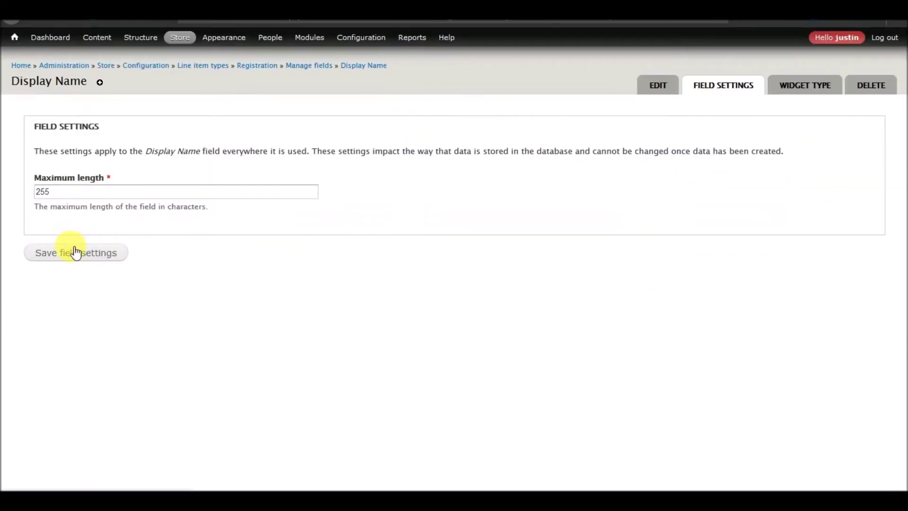
left_click(75, 253)
Include the Display Name field on Add to Cart forms for this line item type and save the settings
scroll(279, 310, "down", 10)
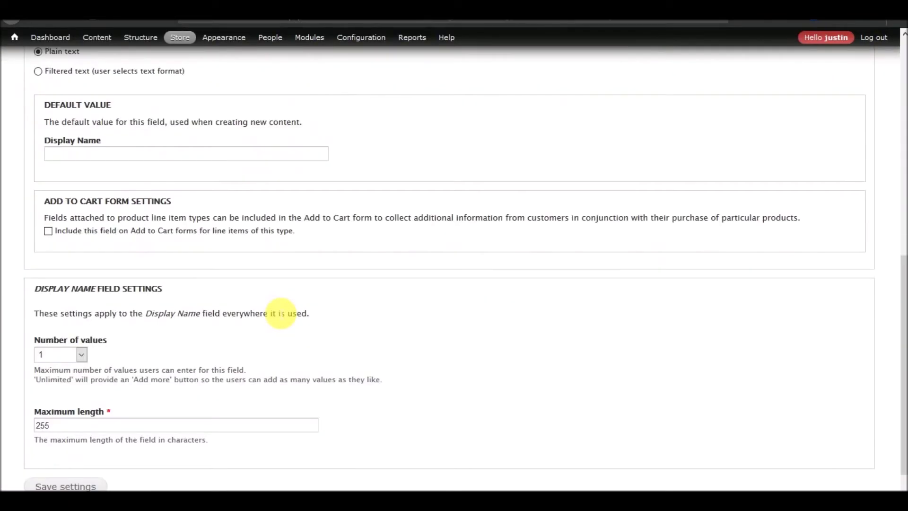
left_click(99, 233)
scroll(246, 307, "down", 1)
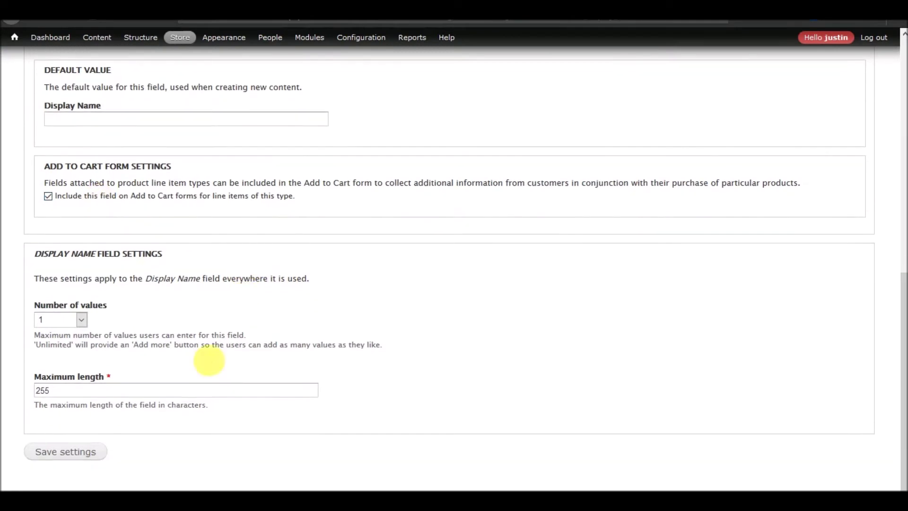
left_click(56, 452)
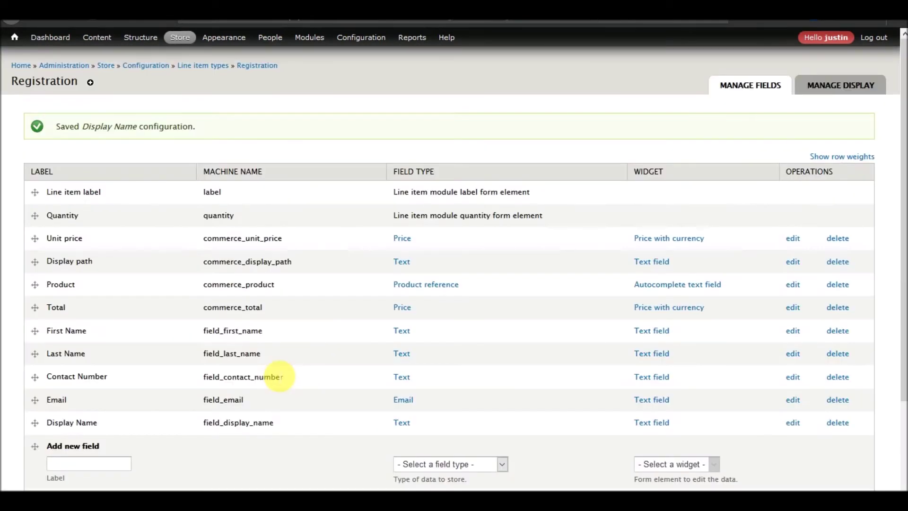
Reopen the Display Name field's settings, make the field required and save the change
left_click_drag(34, 422, 35, 330)
key("F5")
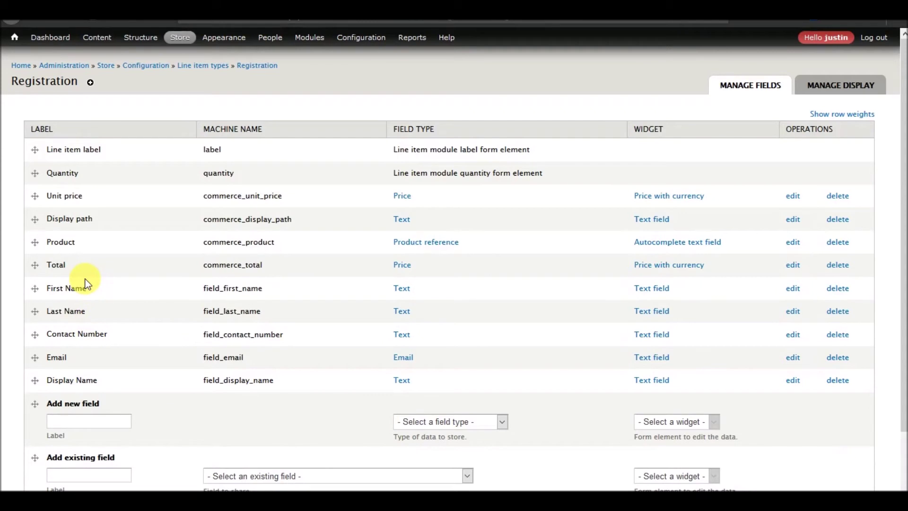
left_click(793, 380)
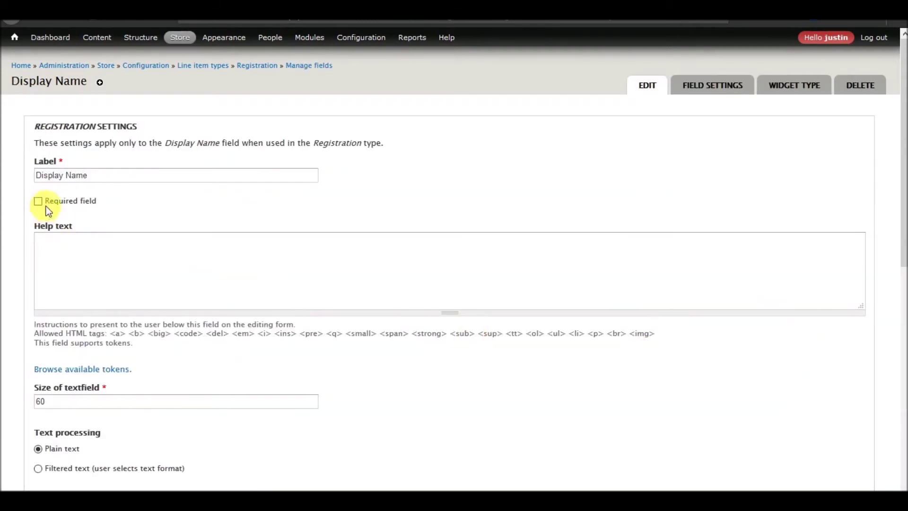
left_click(73, 198)
scroll(183, 263, "down", 10)
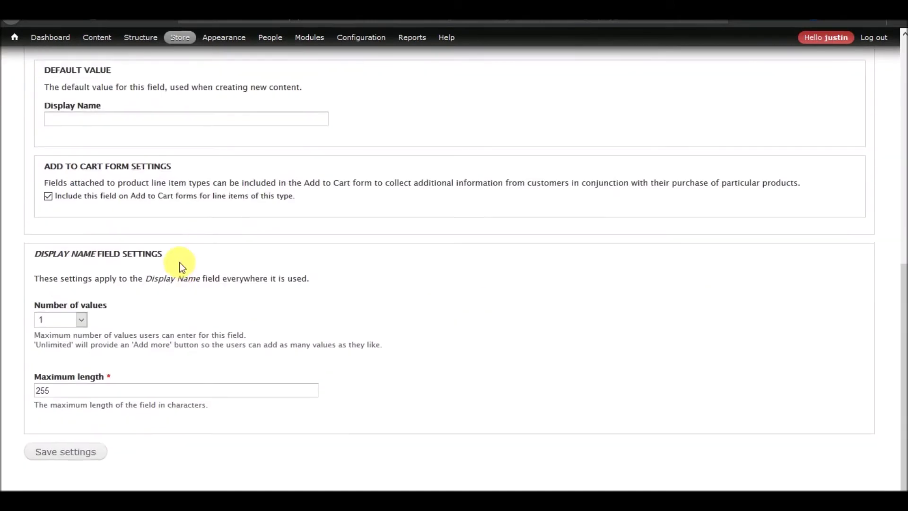
left_click(74, 454)
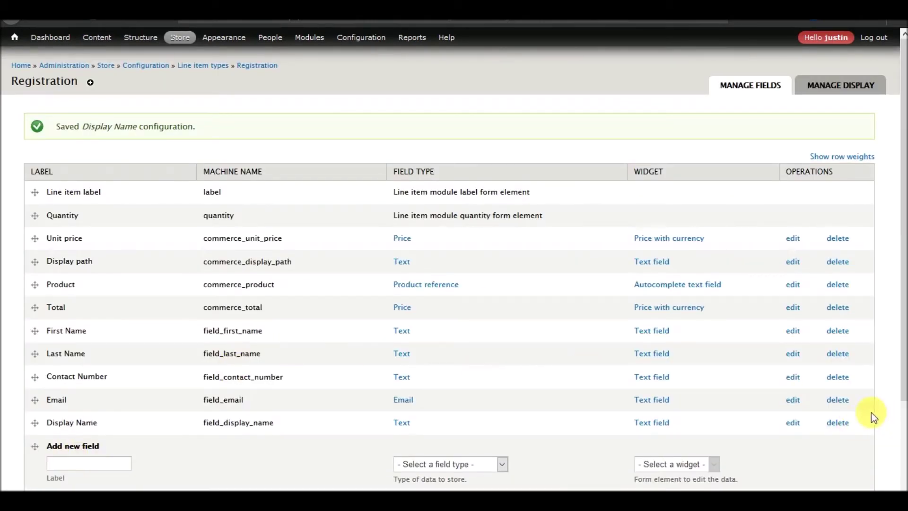
Edit the Email field to make it required and save its settings
left_click(799, 400)
left_click(71, 199)
scroll(265, 242, "down", 6)
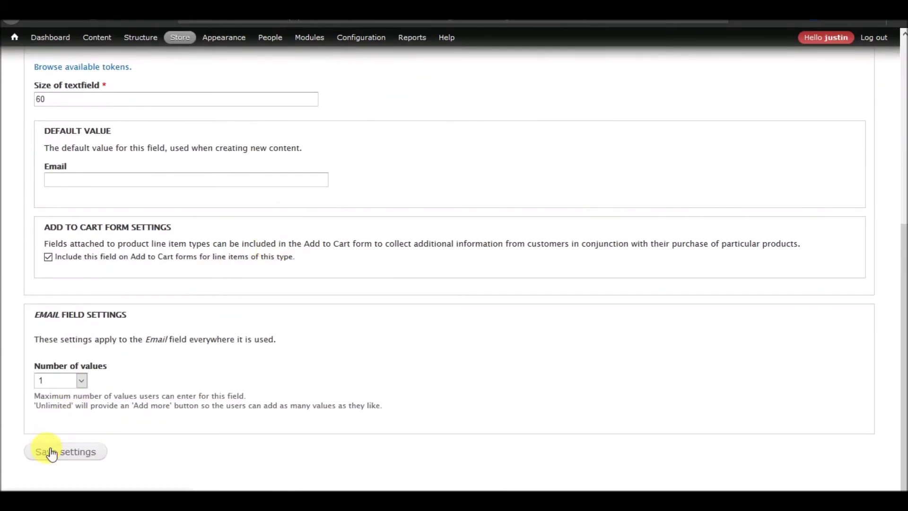
left_click(78, 451)
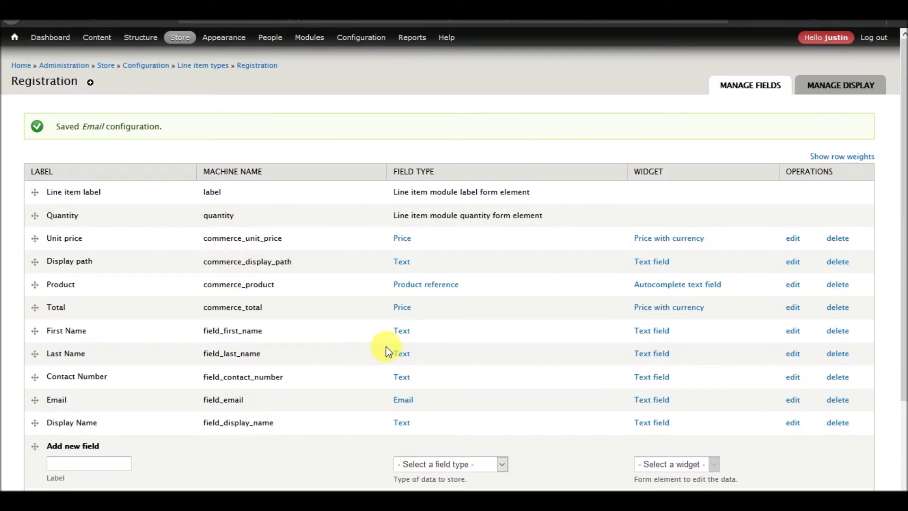
Edit the Contact Number field to make it required and save its settings
left_click(796, 377)
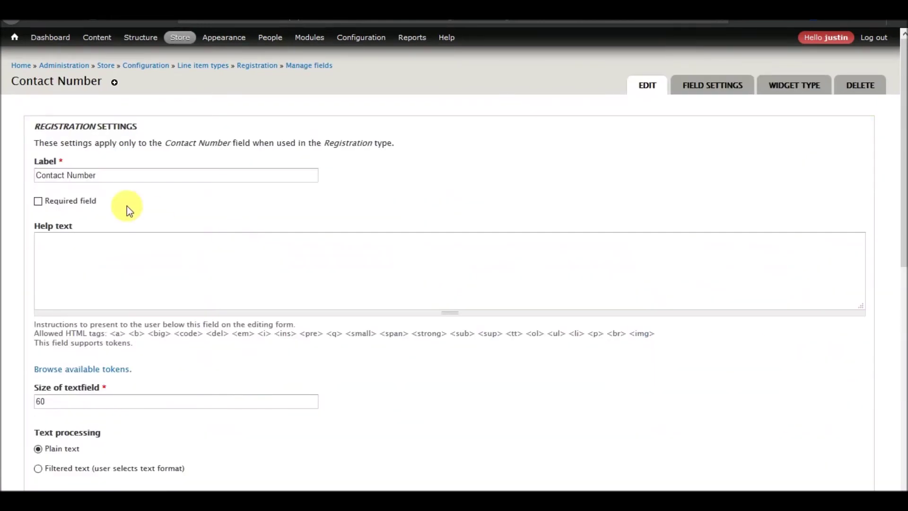
left_click(87, 204)
scroll(263, 272, "down", 10)
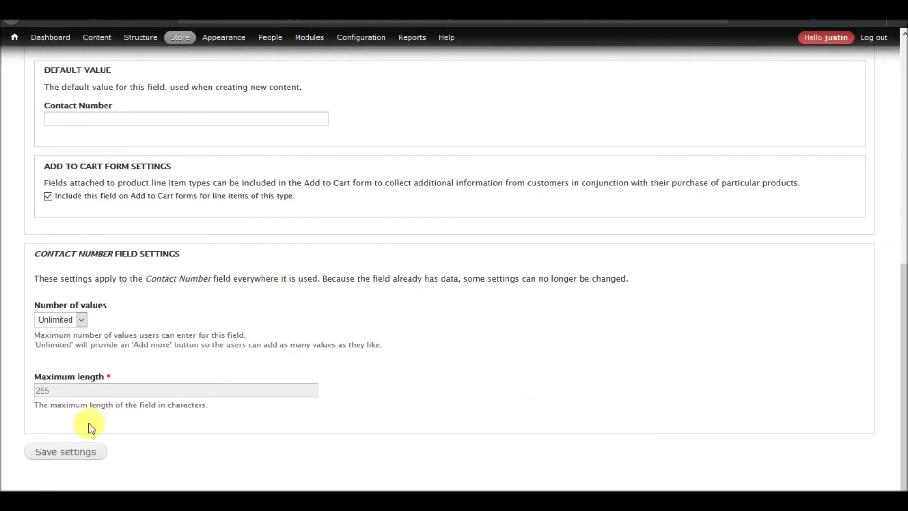
left_click(70, 452)
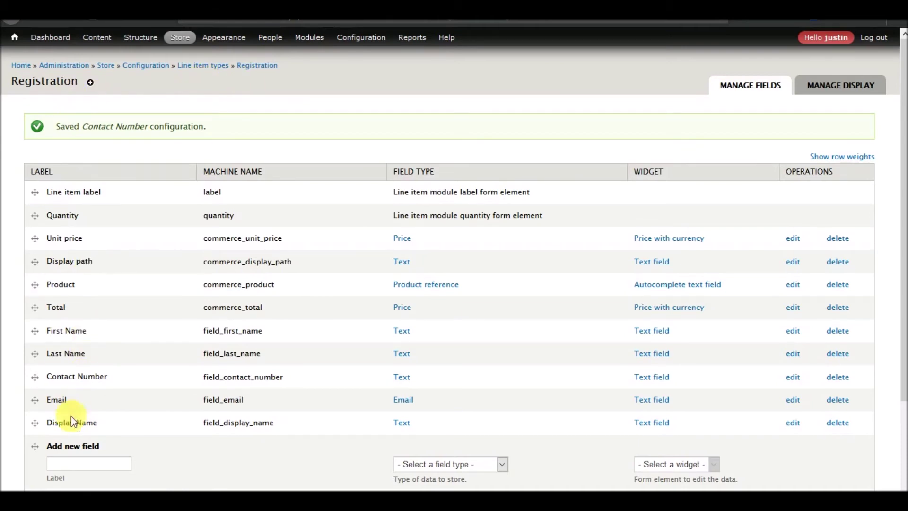
Make sure the First Name field is included on Add to Cart forms for this line item type and save its settings
left_click(793, 331)
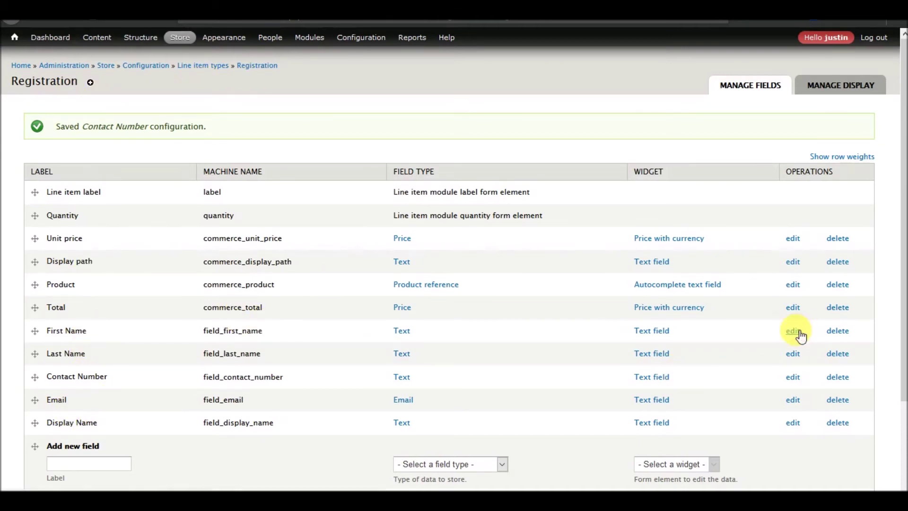
scroll(325, 300, "down", 3)
scroll(325, 300, "down", 5)
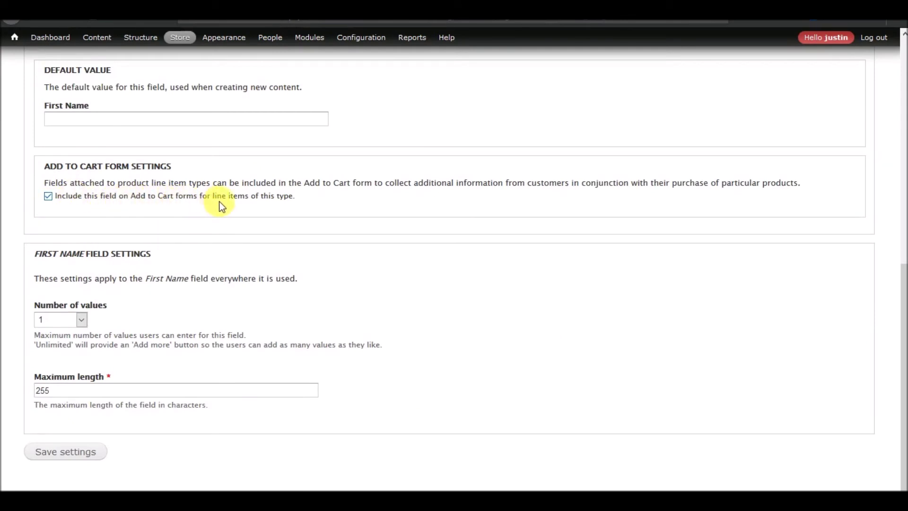
left_click(78, 450)
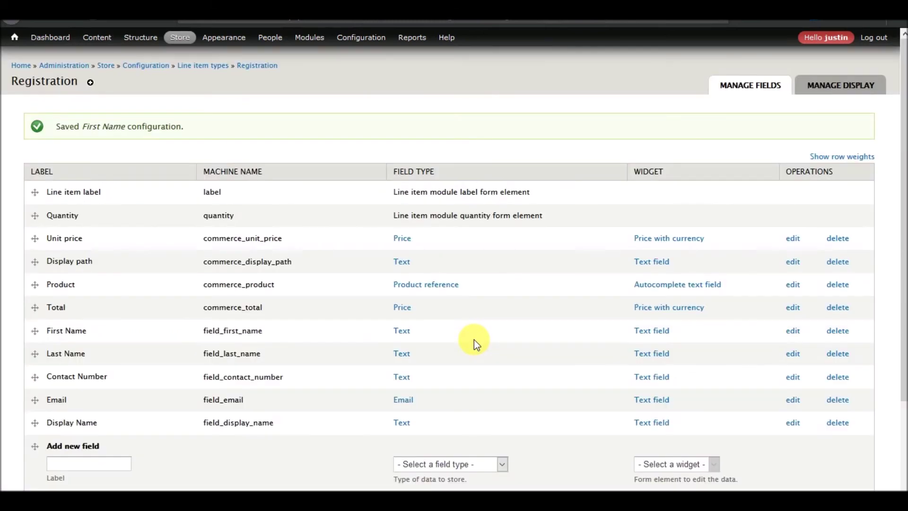
Open the display settings of the Registration Product Display content type
mouse_move(148, 39)
mouse_move(149, 82)
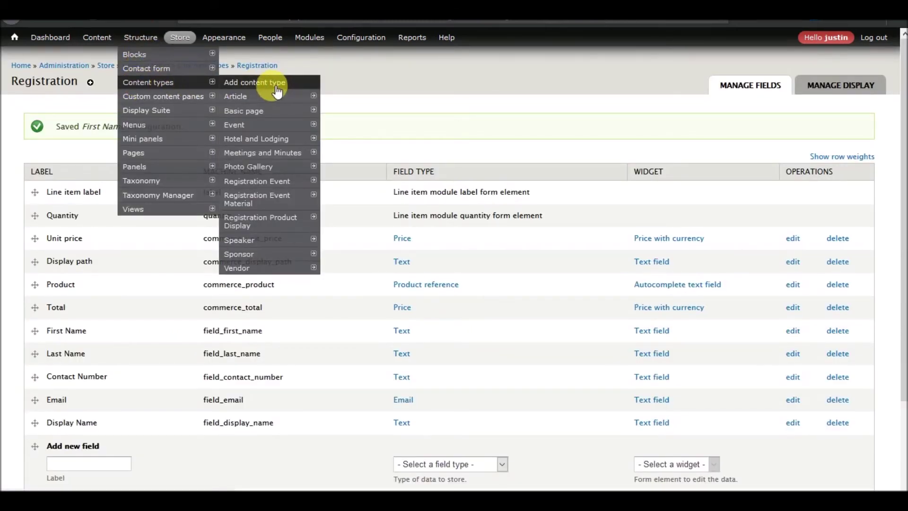
mouse_move(267, 200)
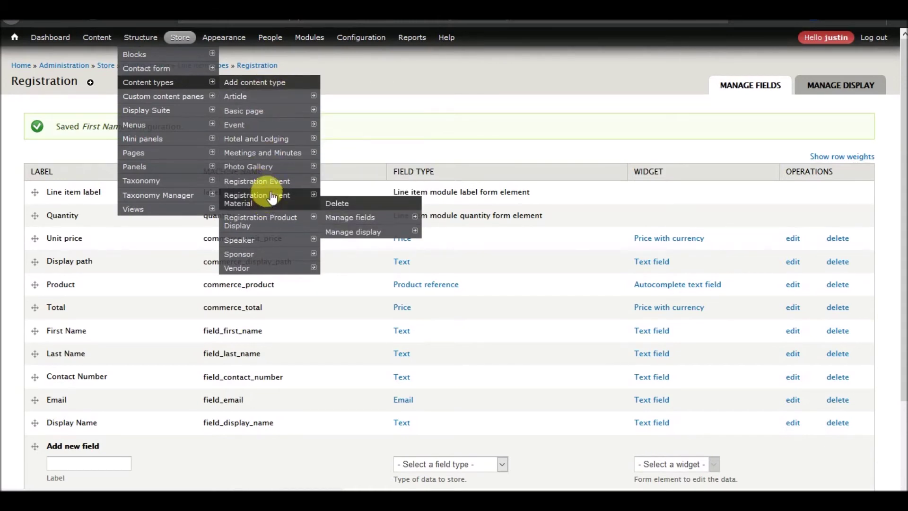
mouse_move(260, 221)
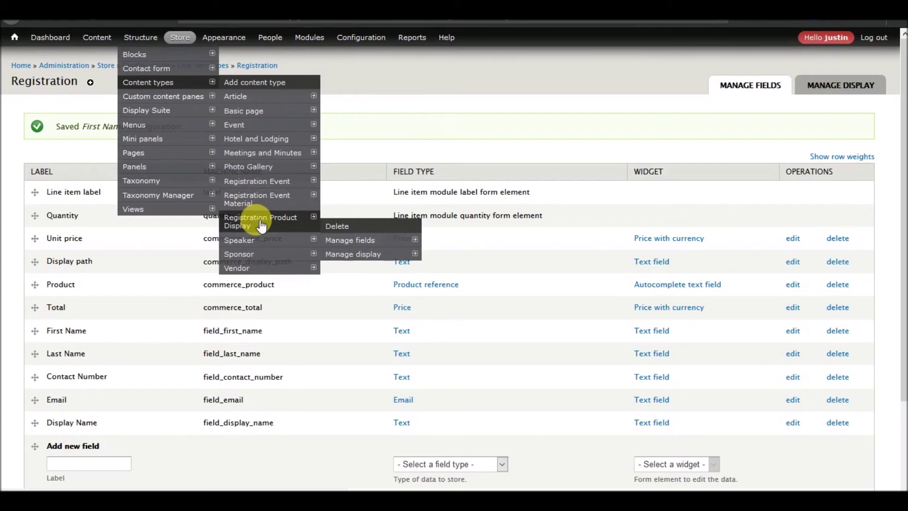
left_click(262, 224)
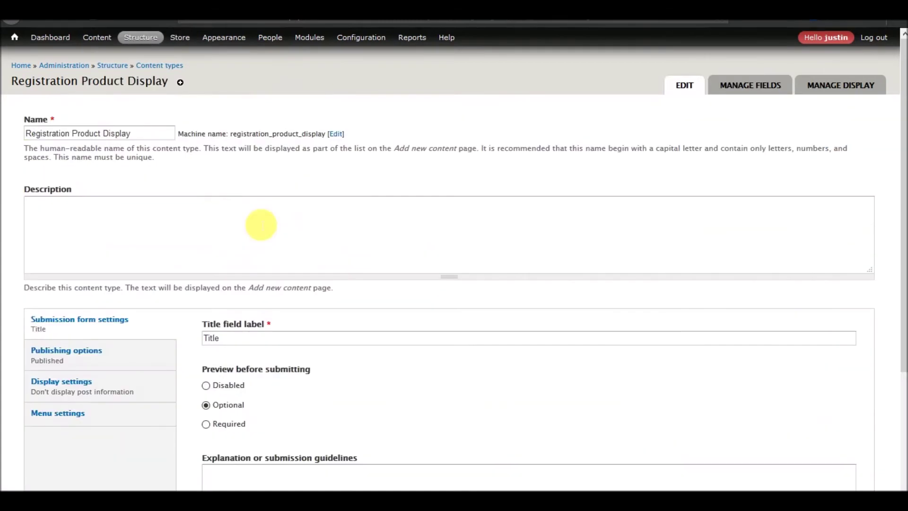
left_click(754, 89)
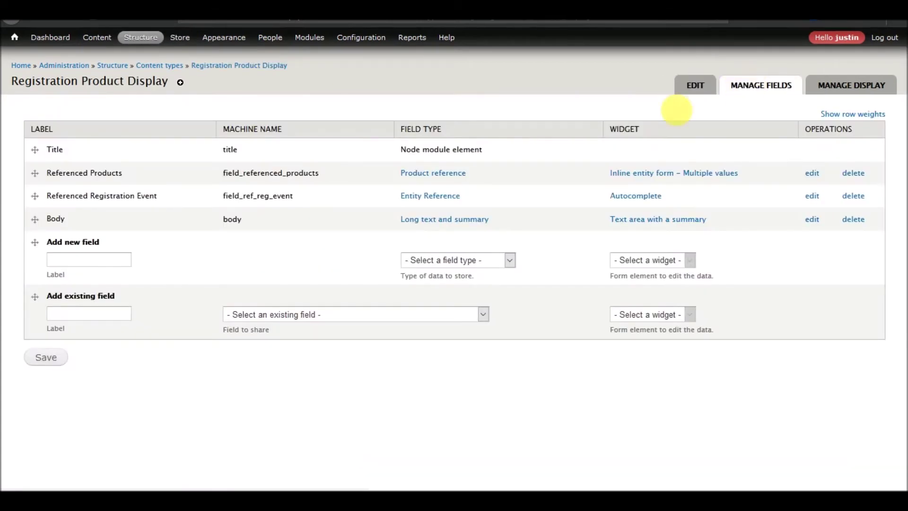
left_click(851, 85)
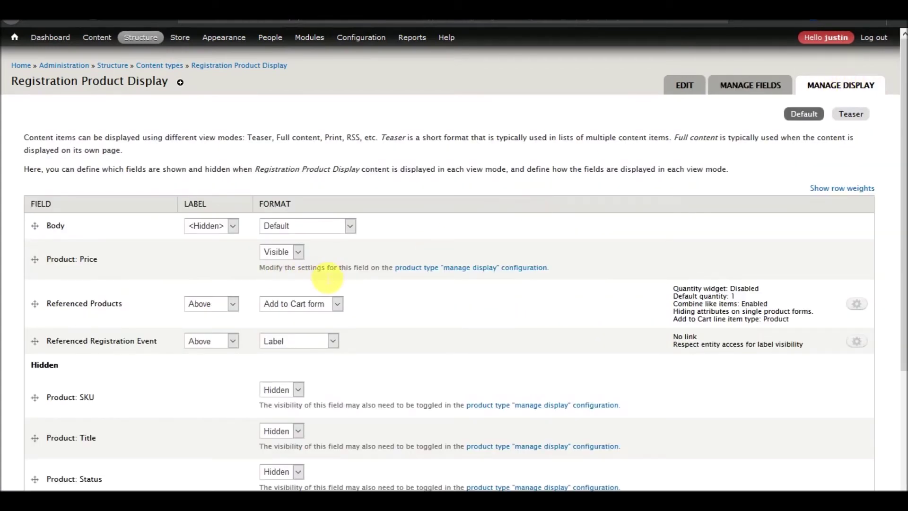
scroll(283, 279, "down", 3)
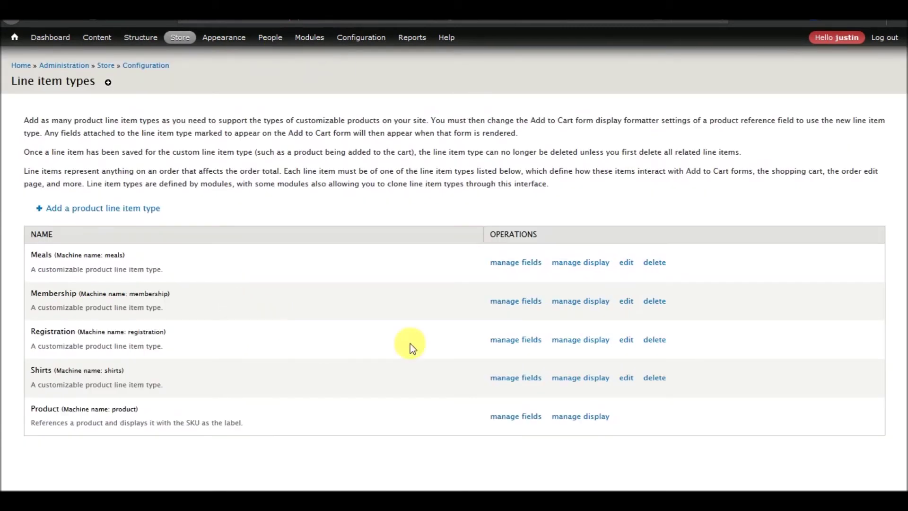
Review the Add to Cart form setting of the First Name field in the Registration line item type
left_click(515, 340)
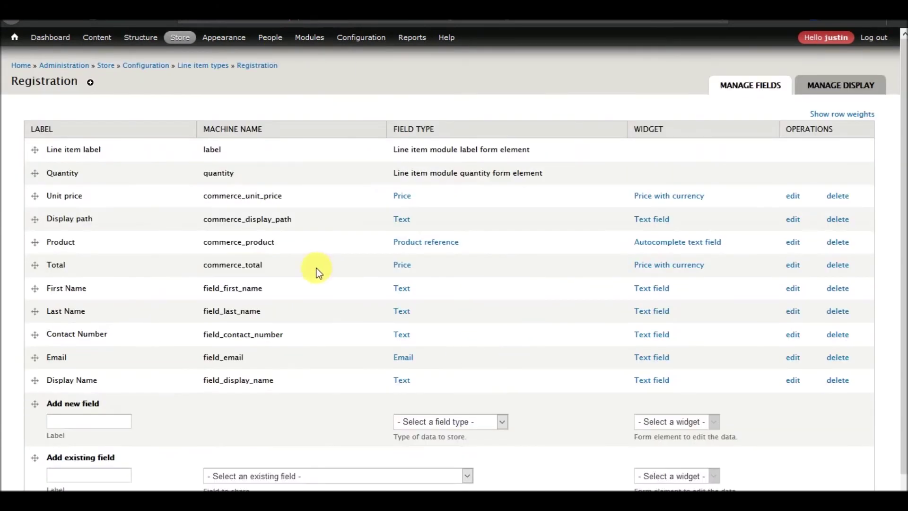
left_click(791, 289)
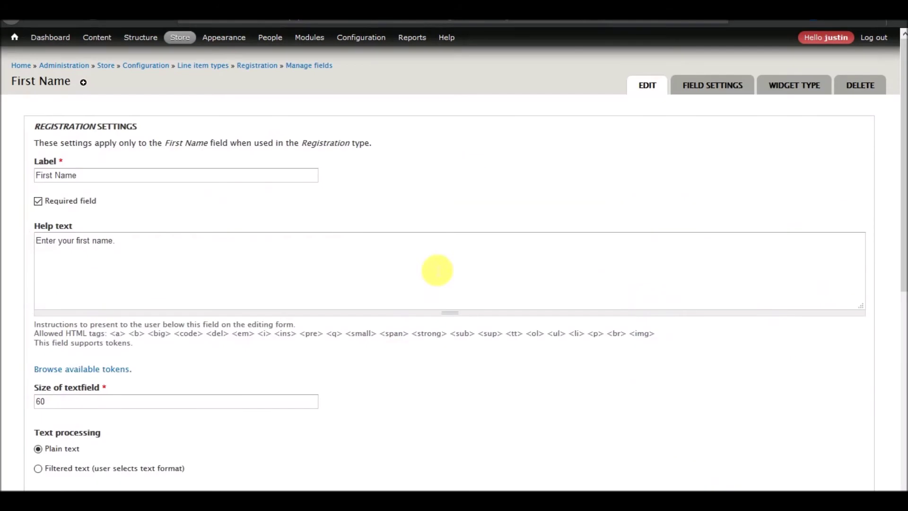
scroll(230, 250, "down", 8)
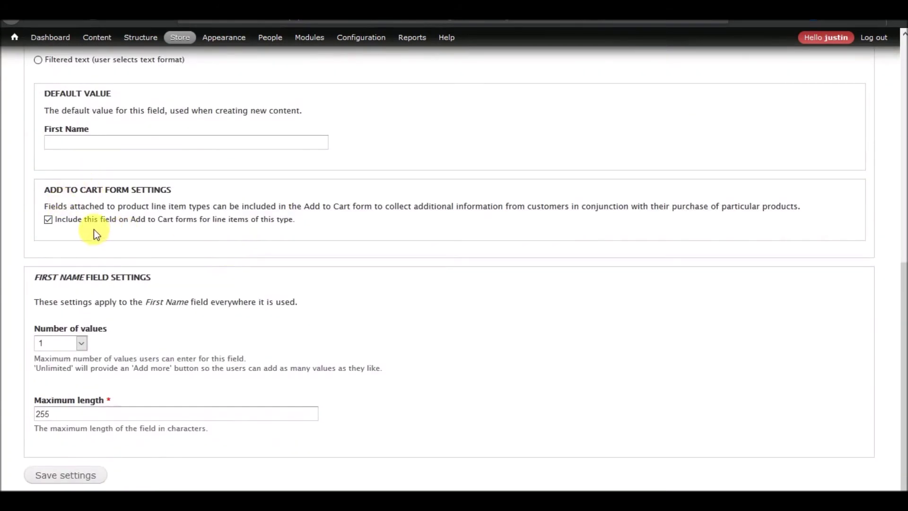
scroll(97, 229, "up", 2)
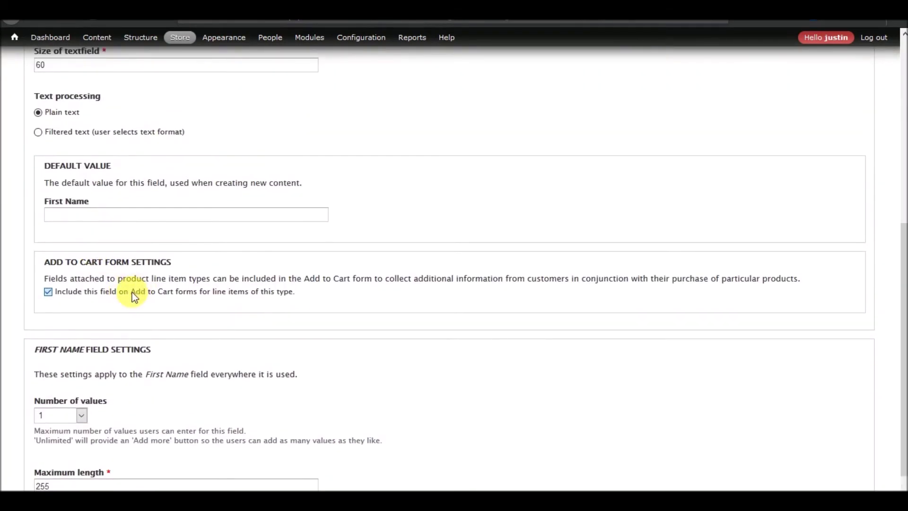
left_click_drag(179, 293, 171, 294)
left_click(134, 301)
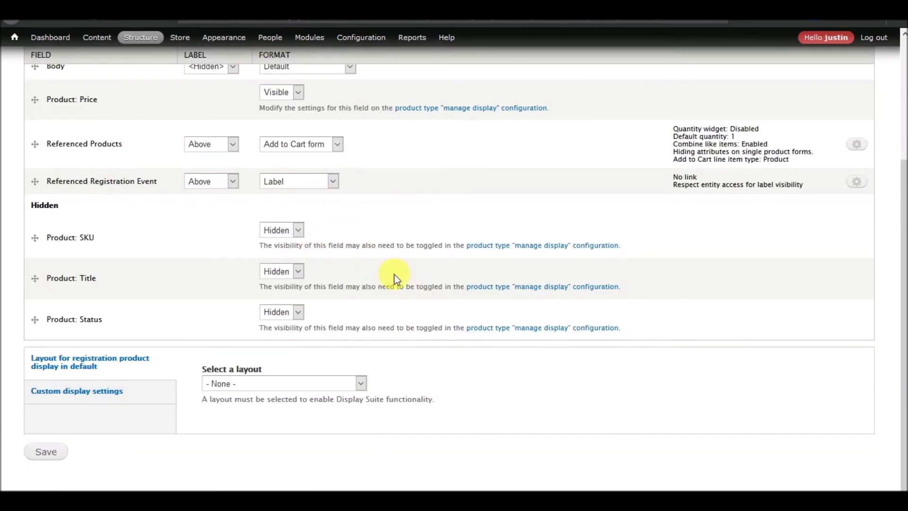
In Registration Product Display, set the Add to Cart line item type of the Referenced Products field to Registration
scroll(394, 274, "up", 4)
scroll(393, 273, "down", 2)
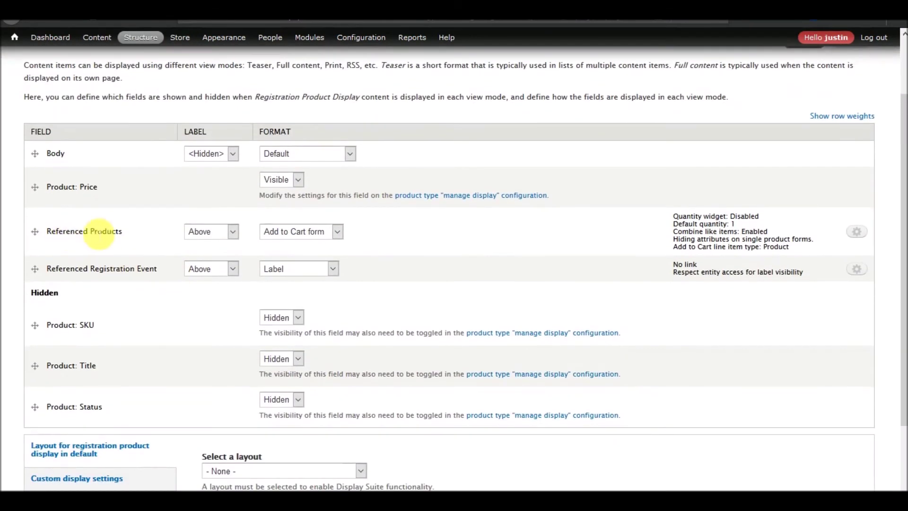
left_click(339, 232)
left_click(311, 249)
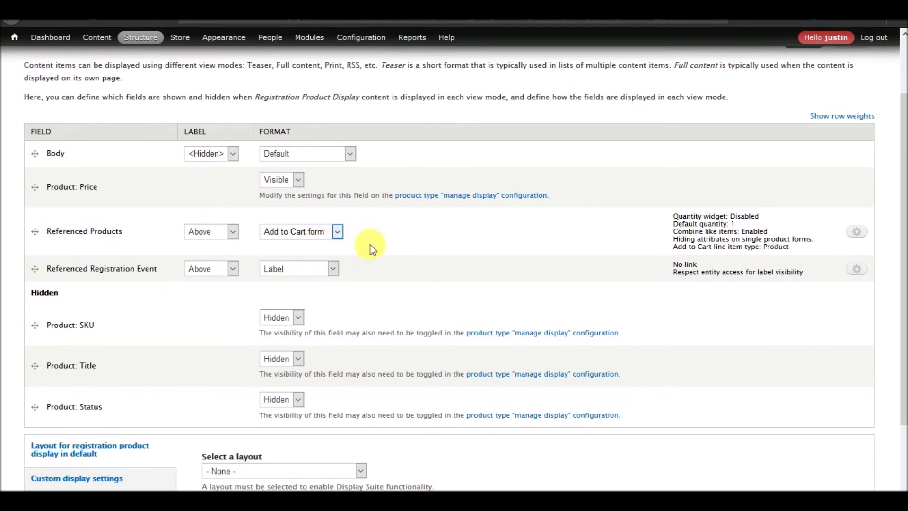
left_click(856, 231)
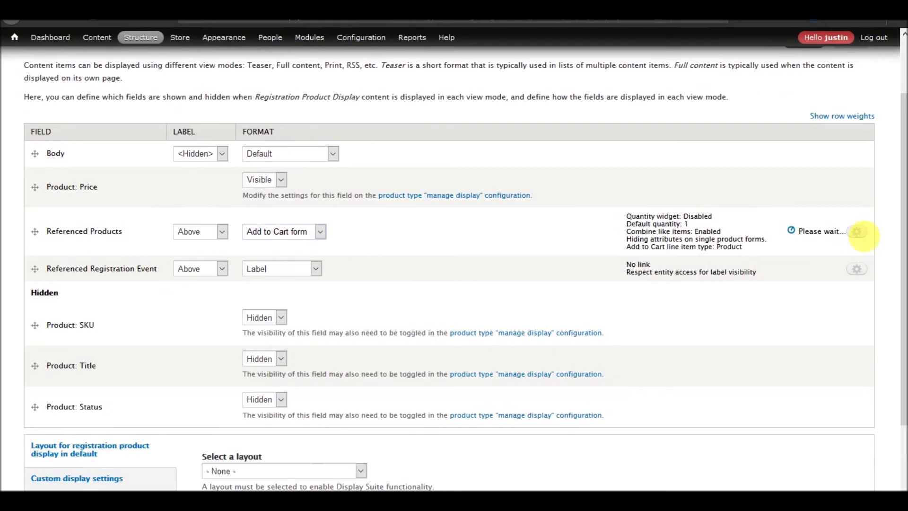
left_click(324, 366)
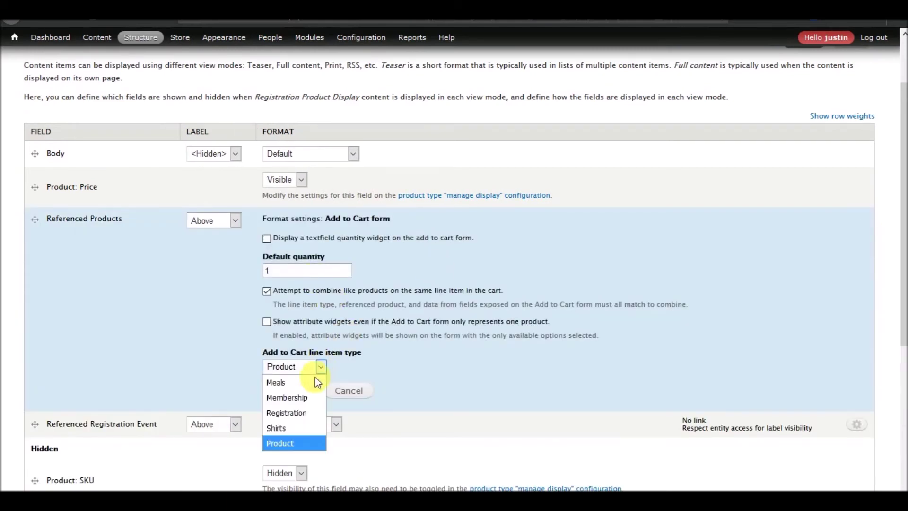
left_click(298, 414)
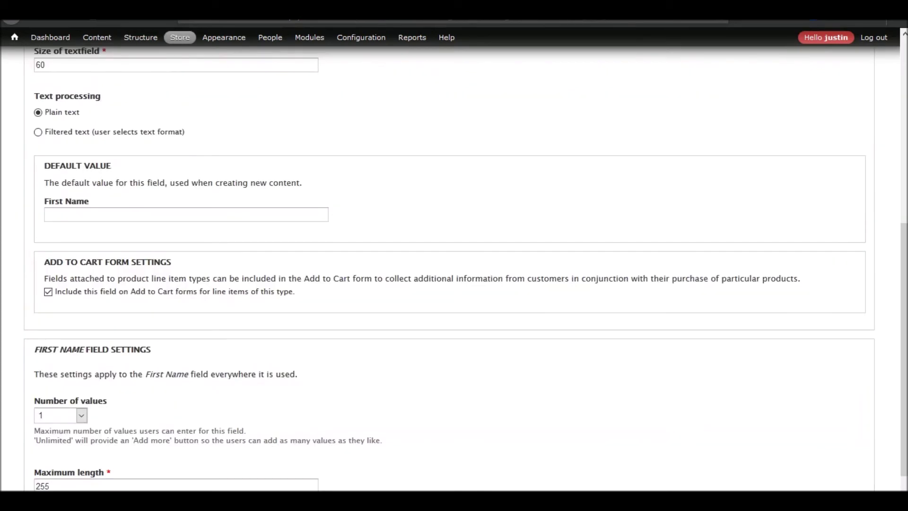
Enable the textfield quantity widget on the Referenced Products Add to Cart form and apply the format settings
scroll(227, 299, "up", 7)
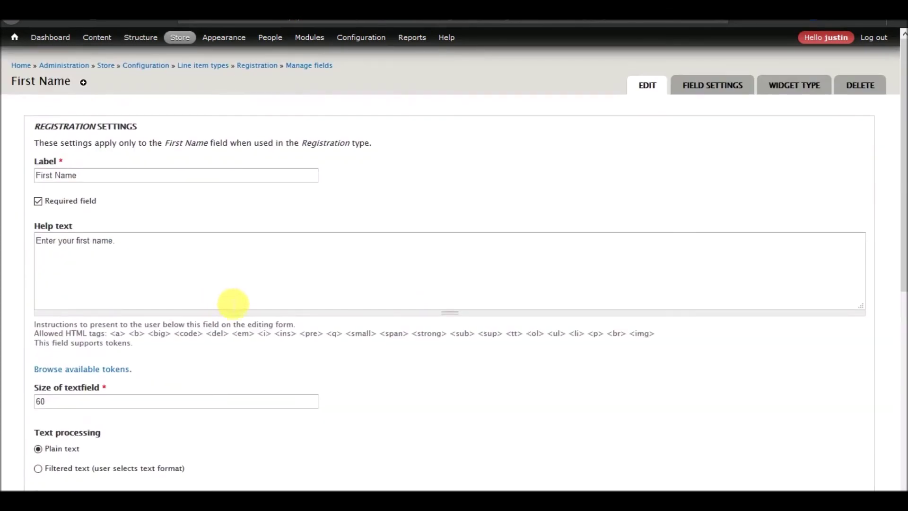
left_click(320, 70)
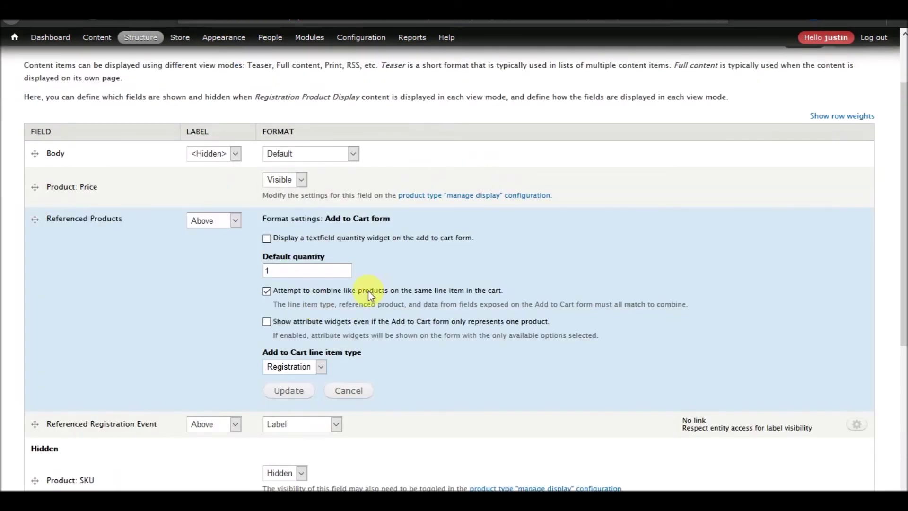
left_click(333, 240)
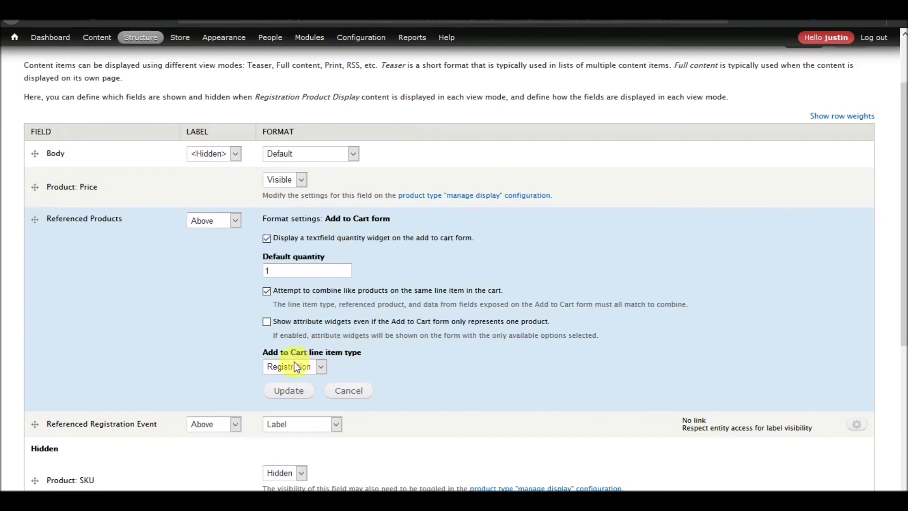
left_click(288, 391)
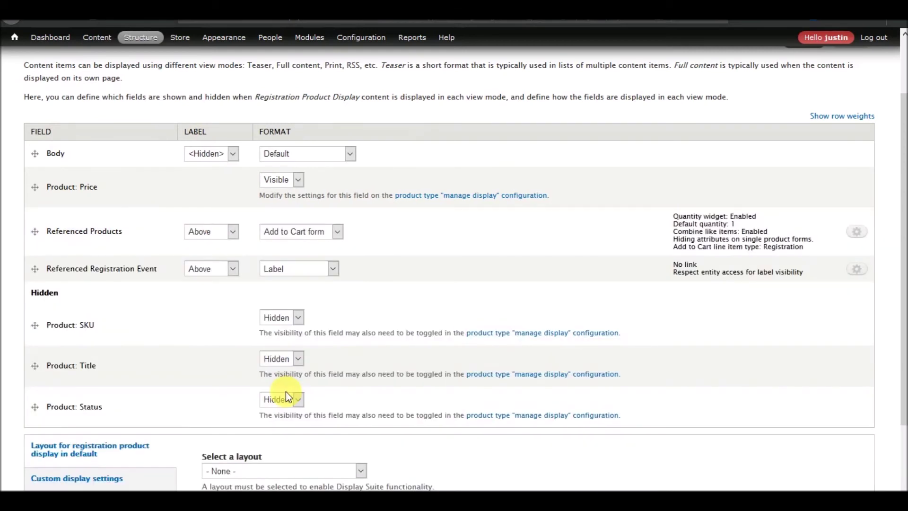
Review the visible and hidden fields and the Referenced Products format summary of the Registration Product Display
scroll(515, 331, "up", 2)
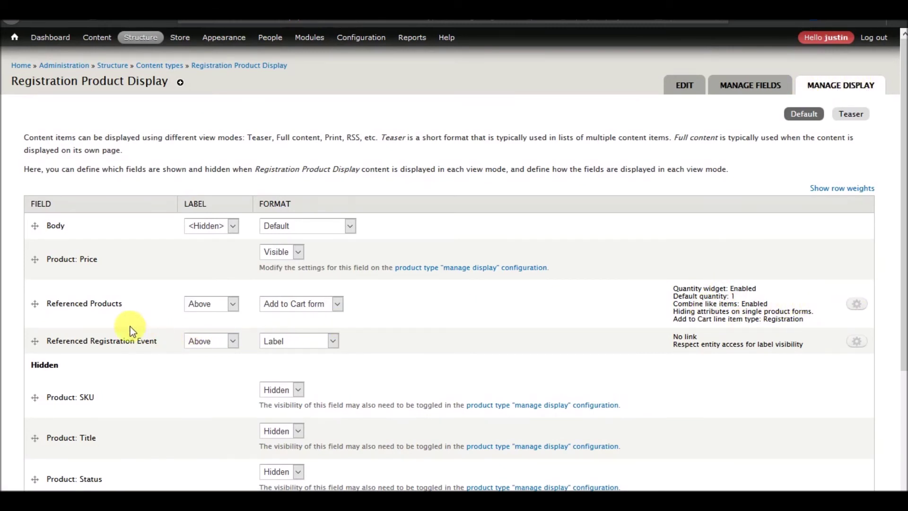
scroll(97, 260, "down", 3)
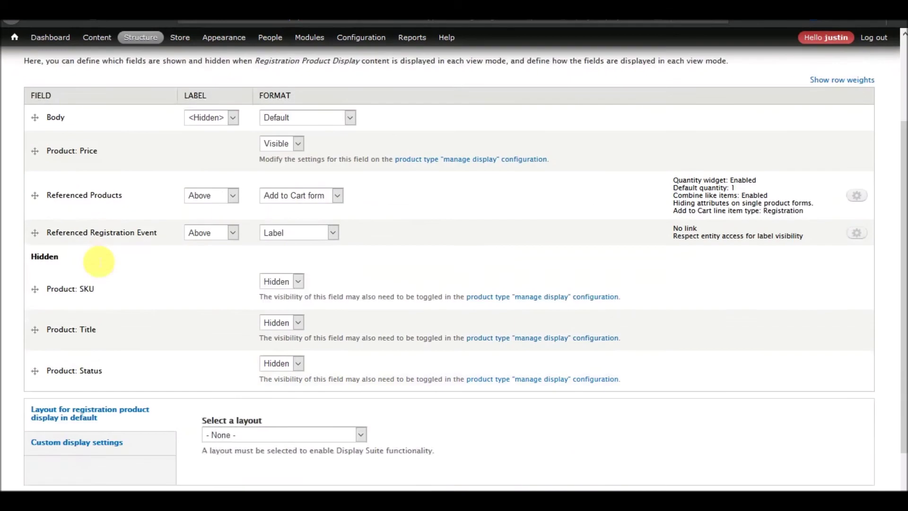
scroll(106, 297, "up", 3)
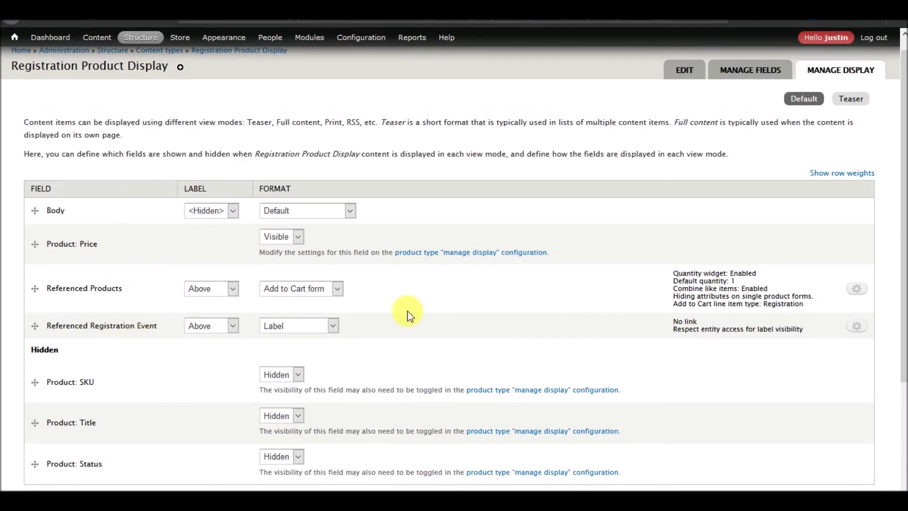
scroll(370, 298, "down", 3)
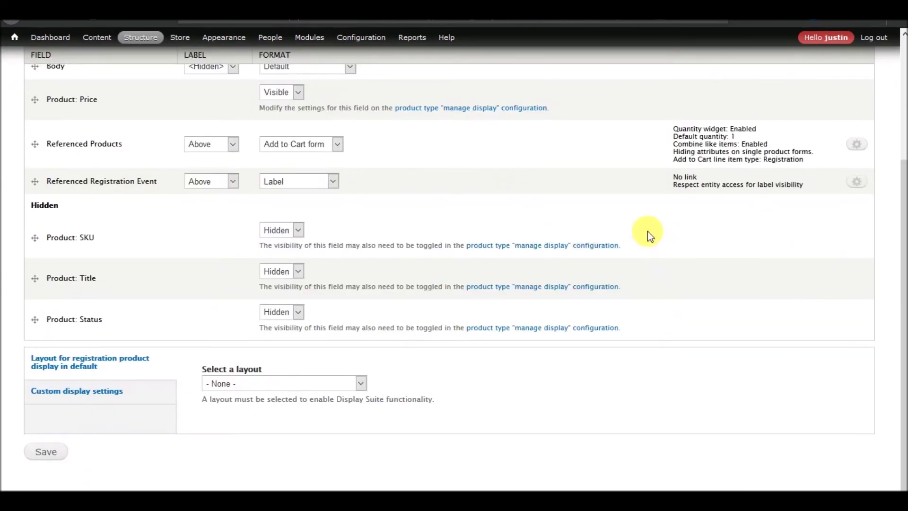
scroll(158, 211, "up", 4)
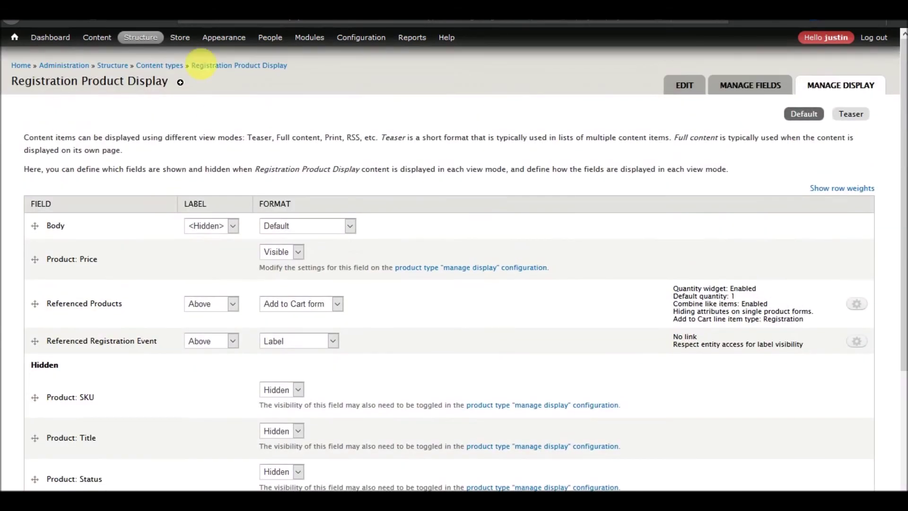
mouse_move(140, 38)
mouse_move(148, 82)
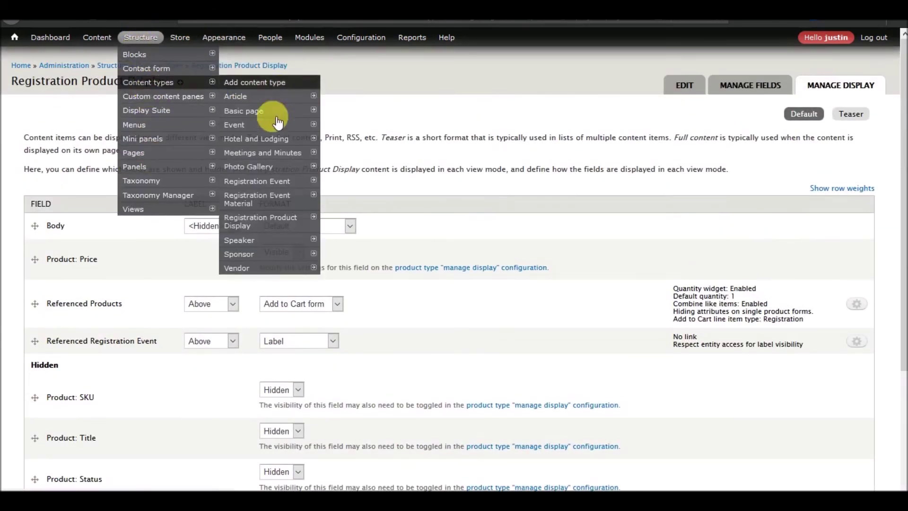
mouse_move(258, 226)
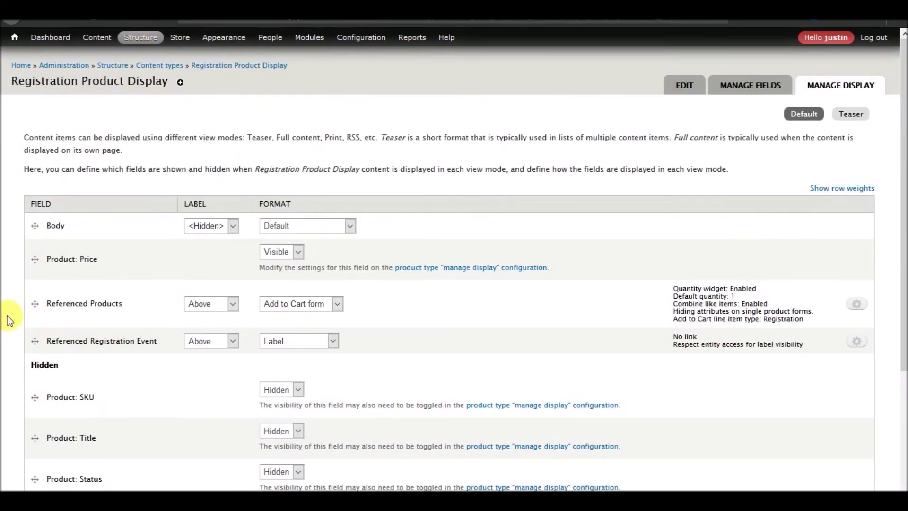
Save the display settings of the Registration Product Display content type
scroll(8, 316, "down", 3)
right_click(59, 458)
left_click(47, 458)
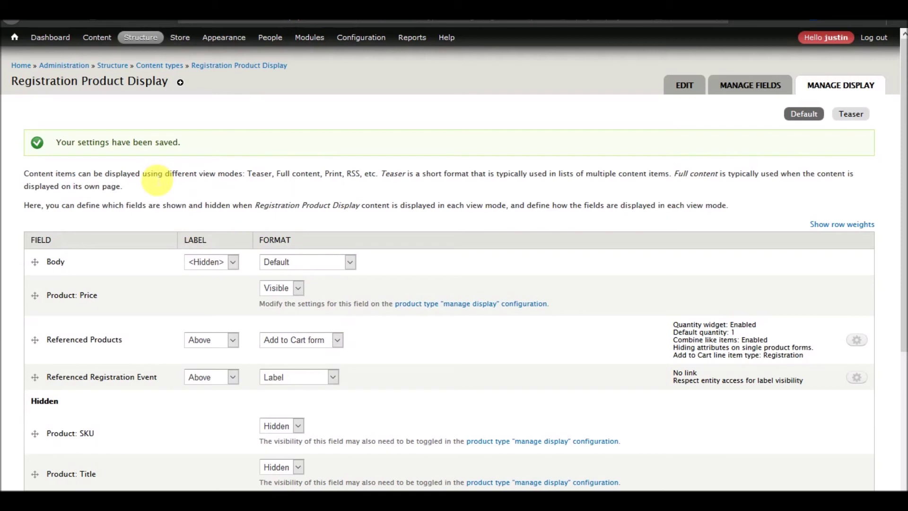
Check the Referenced Products format summary in the saved display settings
scroll(325, 208, "down", 3)
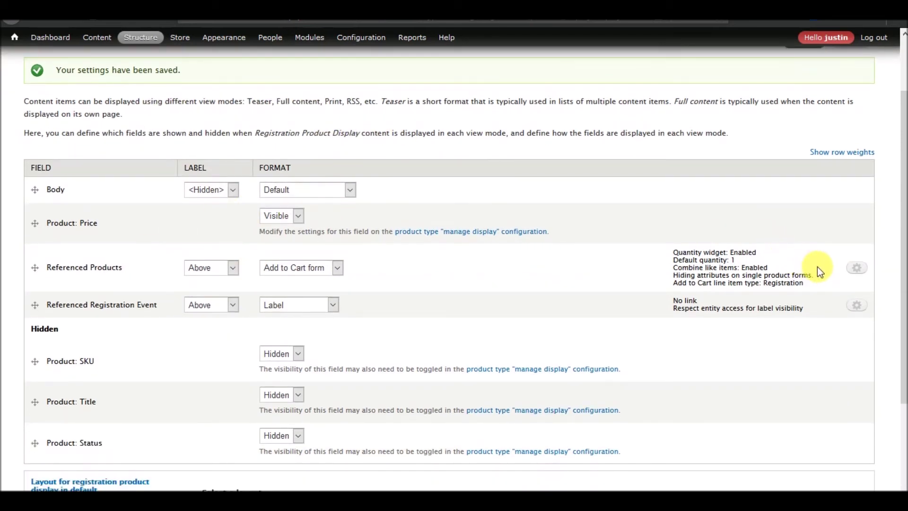
scroll(441, 274, "up", 3)
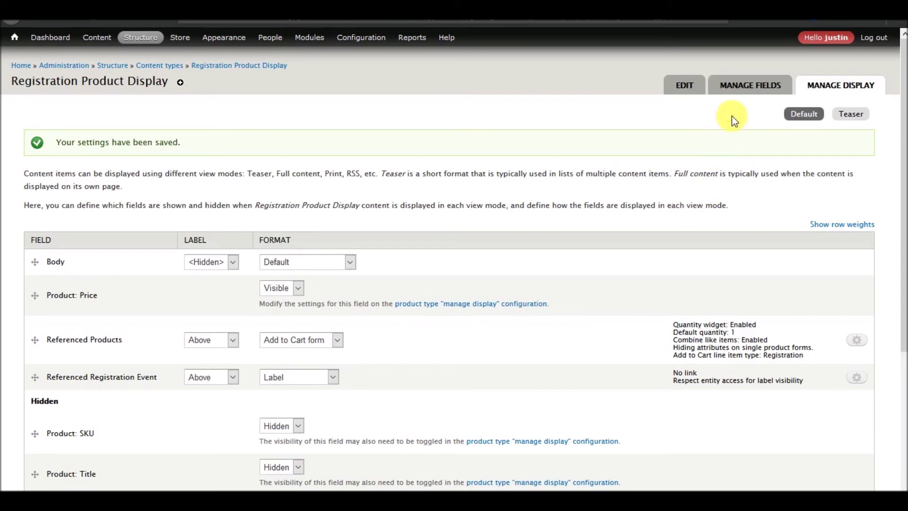
mouse_move(140, 41)
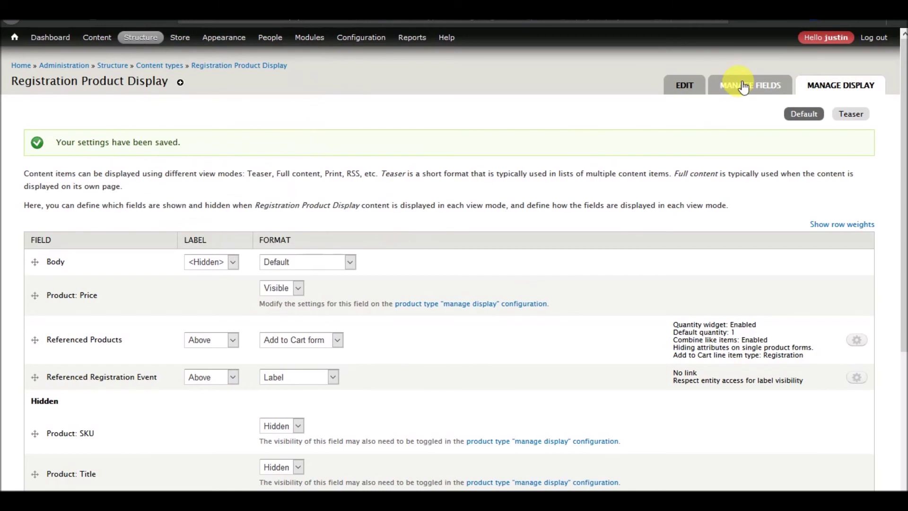
Open the First Name field's settings in the Registration line item type
left_click(740, 86)
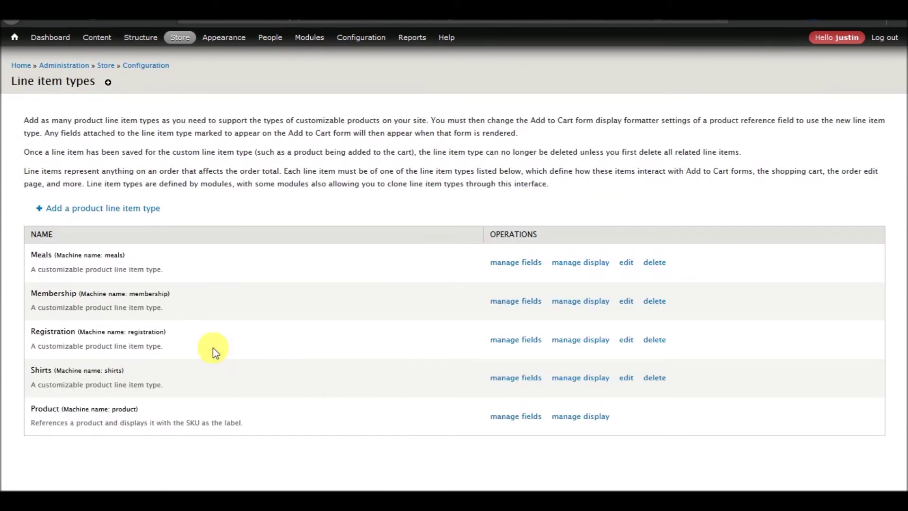
left_click(530, 345)
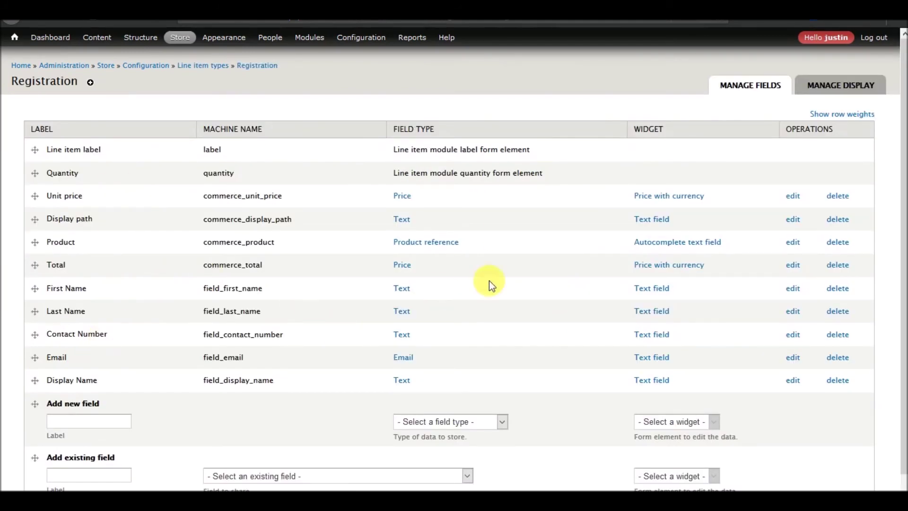
left_click(793, 290)
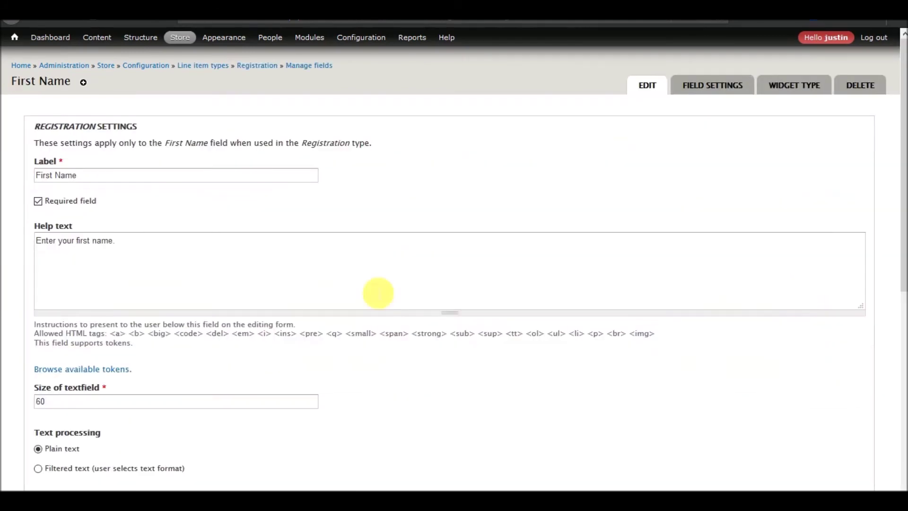
Review the First Name field's Add to Cart form inclusion setting, and return to the Registration line item type's field list
scroll(239, 254, "down", 9)
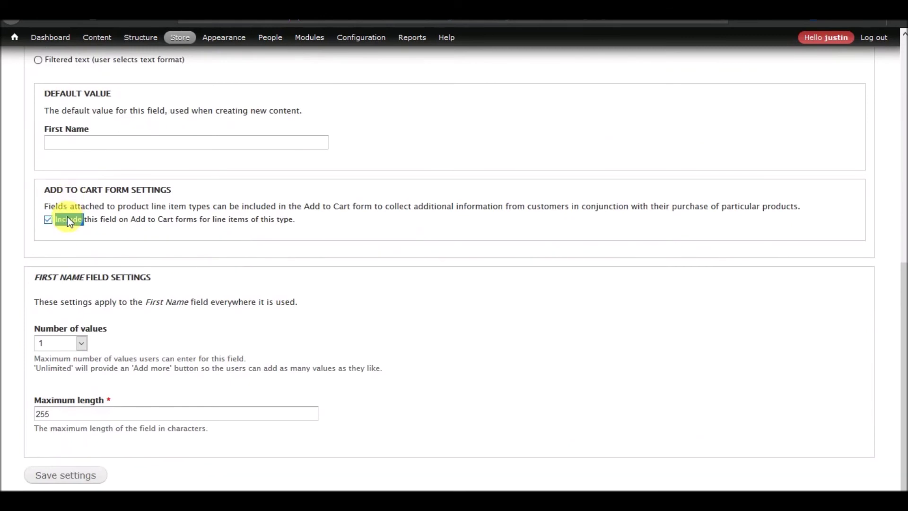
scroll(272, 331, "up", 10)
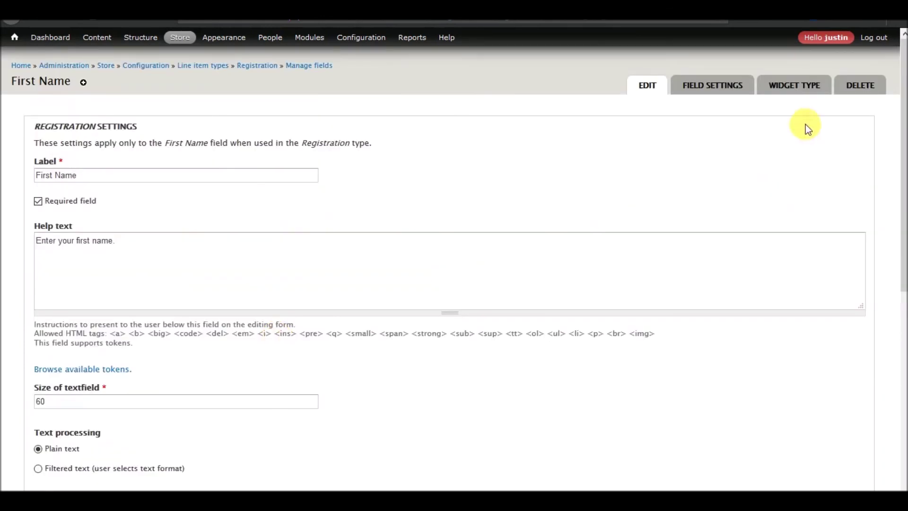
left_click(298, 67)
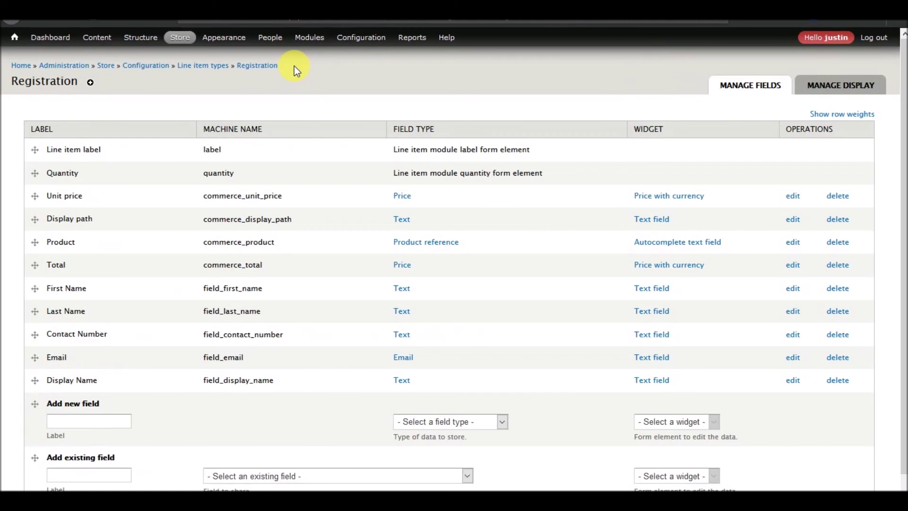
Open the Shirts line item type's field list and examine its existing fields and the new-field label entry
left_click(221, 65)
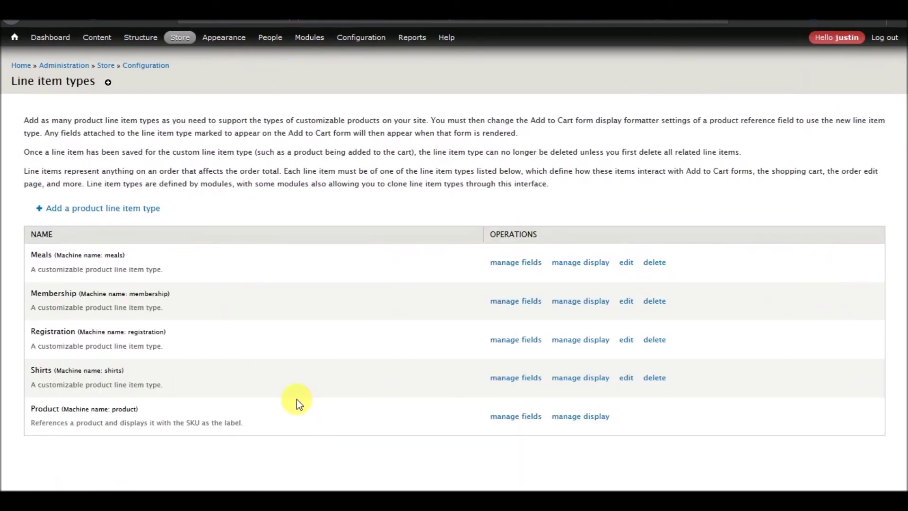
left_click(514, 381)
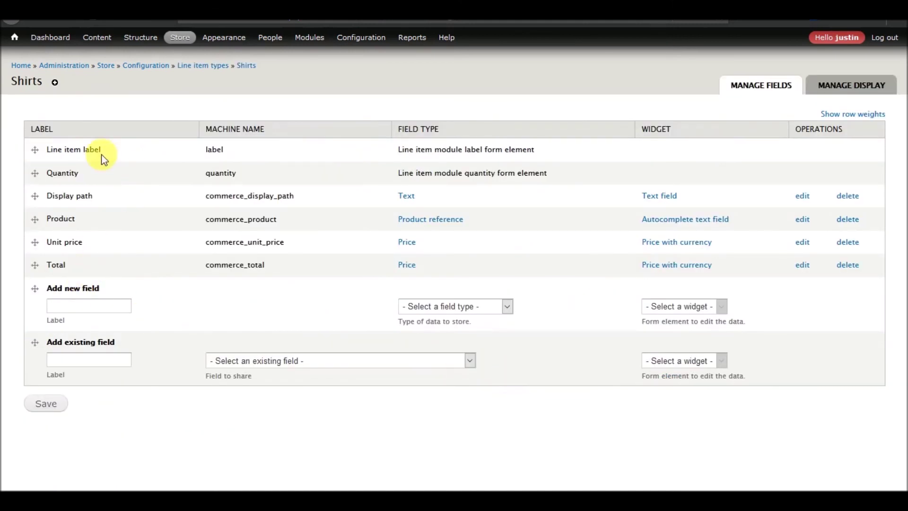
left_click(110, 310)
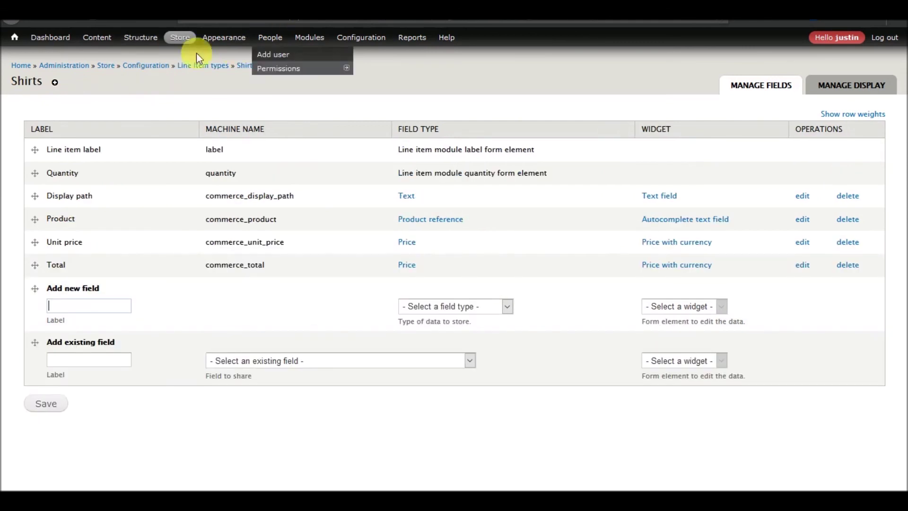
Open the Display Name field's settings in the Registration line item type
mouse_move(180, 37)
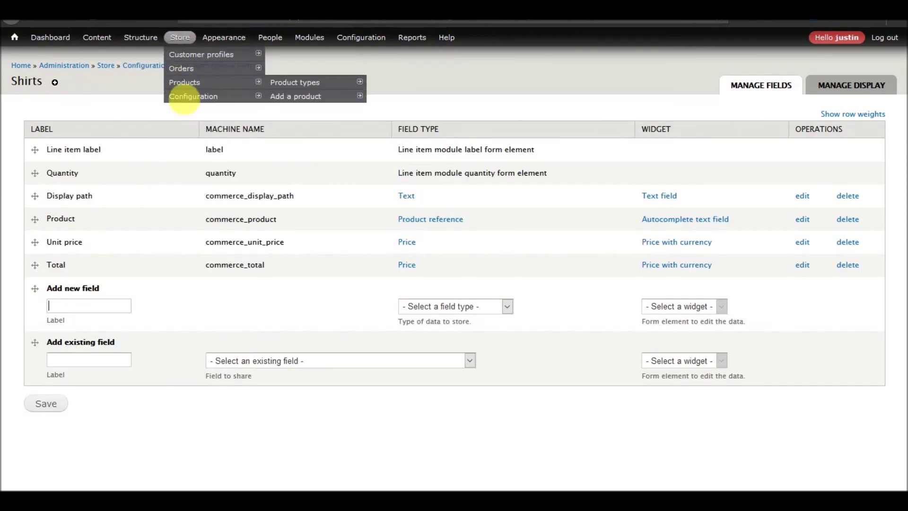
mouse_move(193, 96)
mouse_move(303, 125)
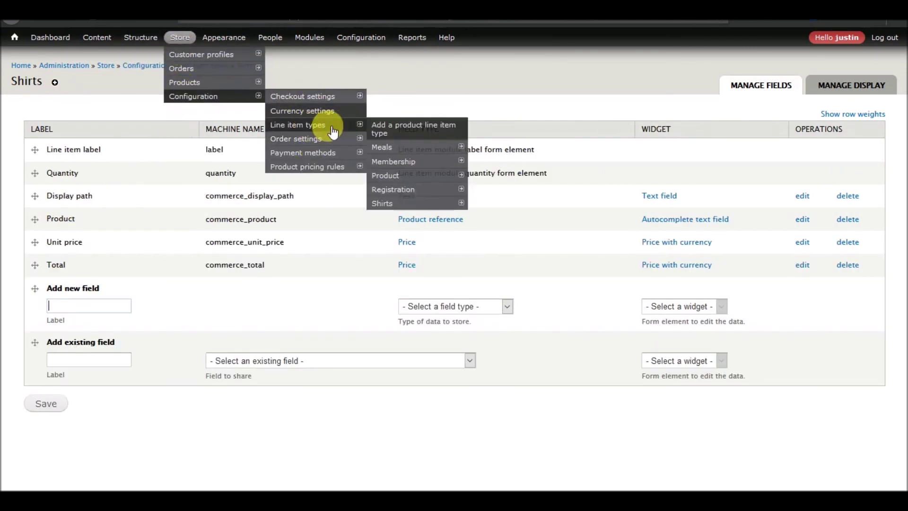
mouse_move(395, 167)
left_click(406, 189)
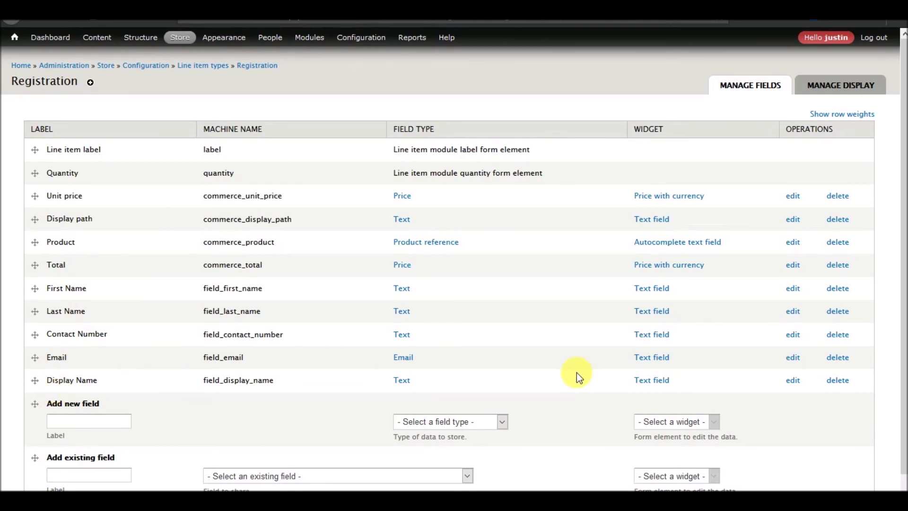
left_click(792, 380)
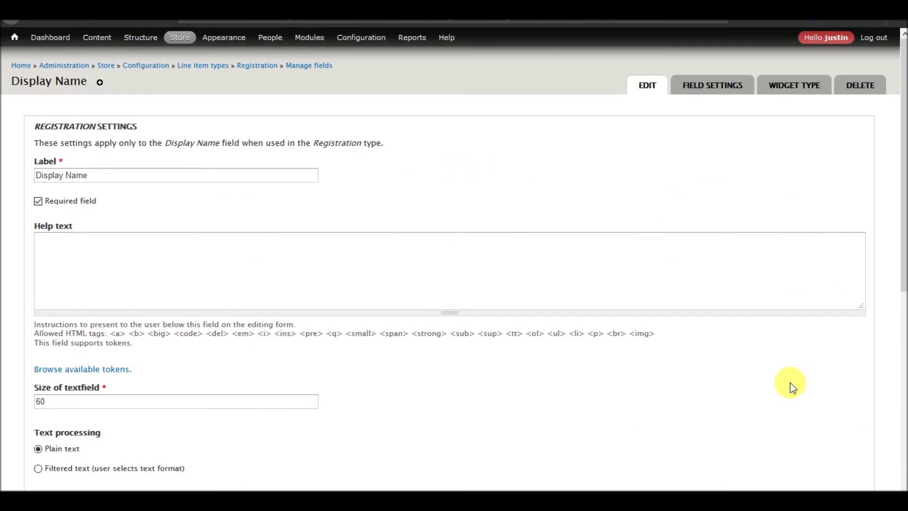
Set the Display Name field's help text to "Enter display name for your name tag." and review its remaining settings
left_click(200, 276)
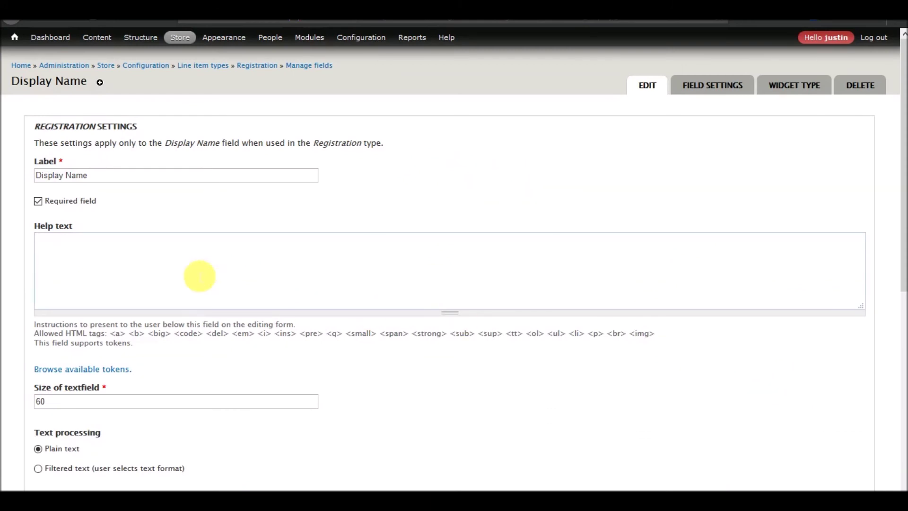
type("Enter display name for your name tag.")
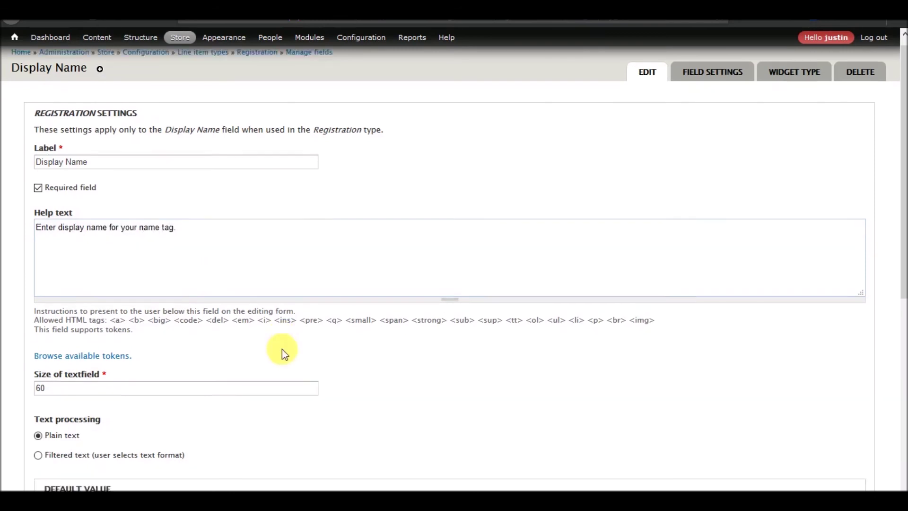
scroll(284, 352, "down", 9)
scroll(215, 314, "up", 9)
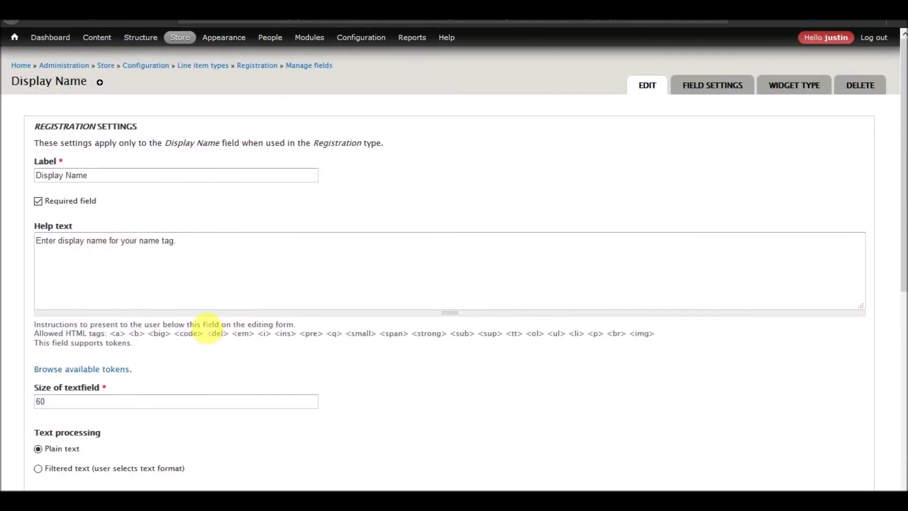
scroll(203, 331, "down", 3)
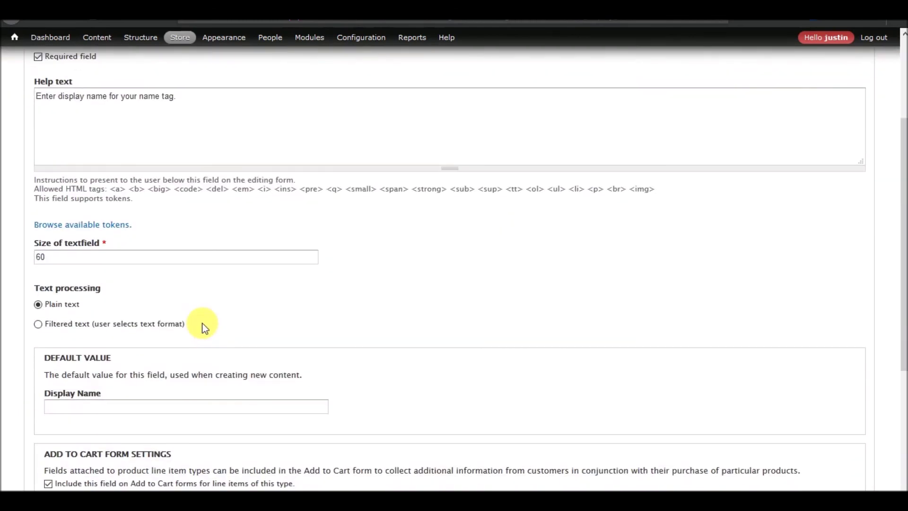